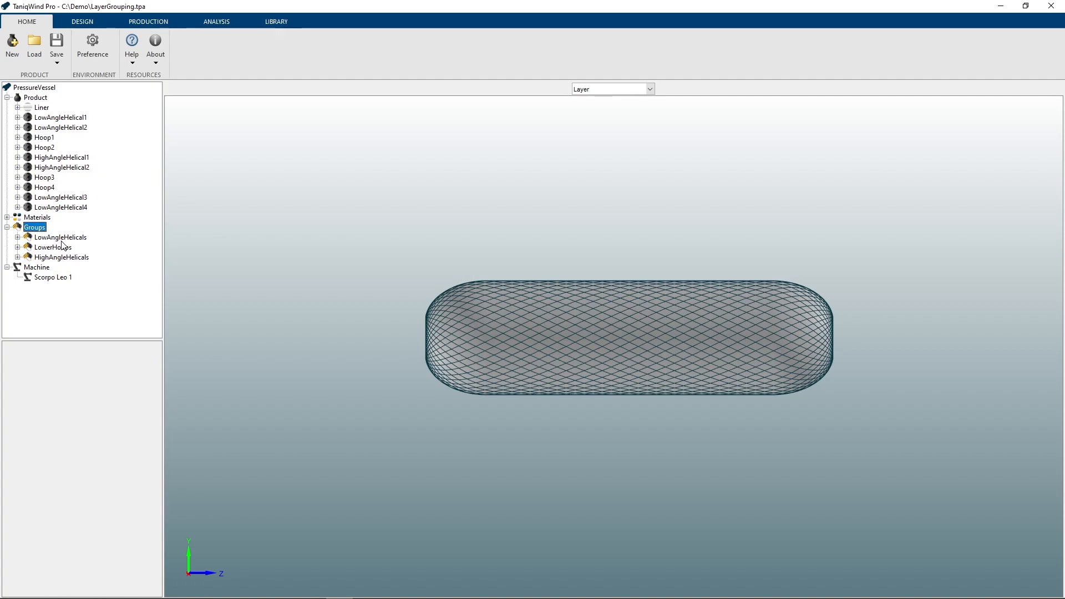
Examine the existing layer groups and the Hoop1 and Hoop2 layers contained in the LowerHoops group.
click(65, 238)
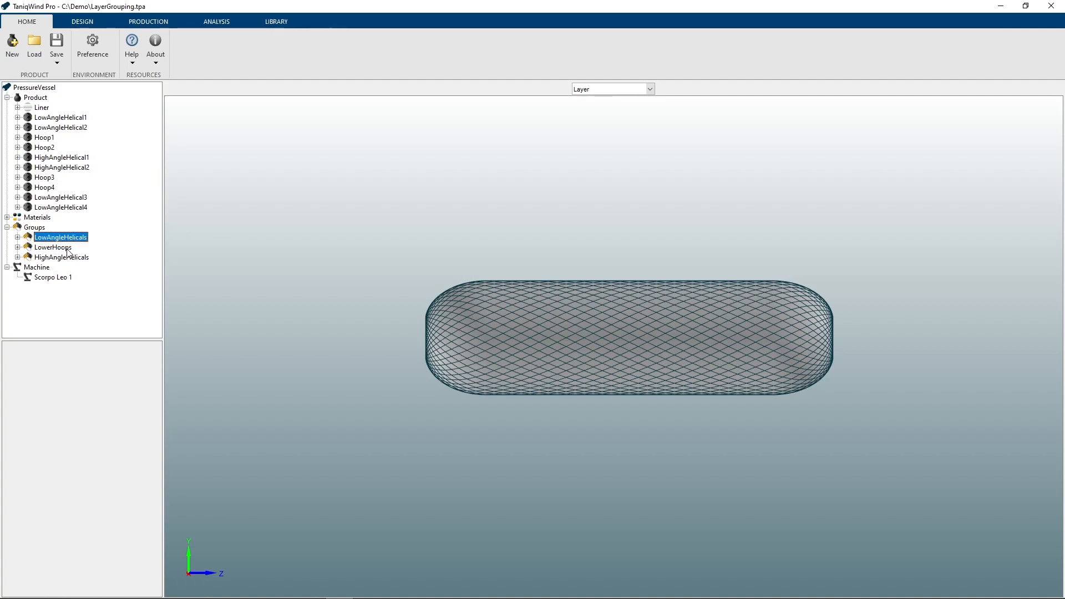
click(68, 249)
click(71, 259)
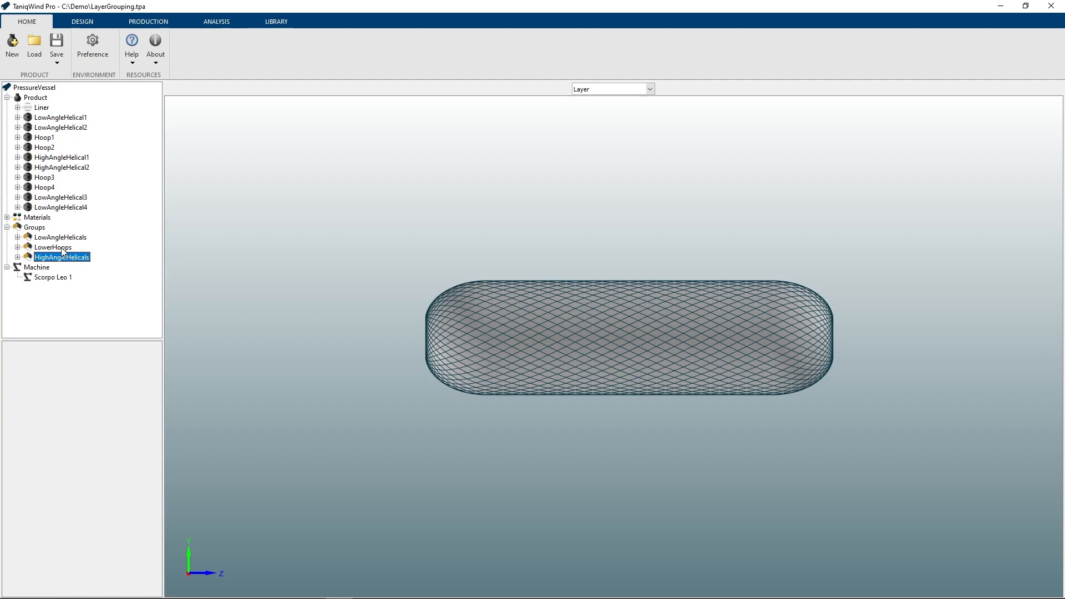
double_click(61, 247)
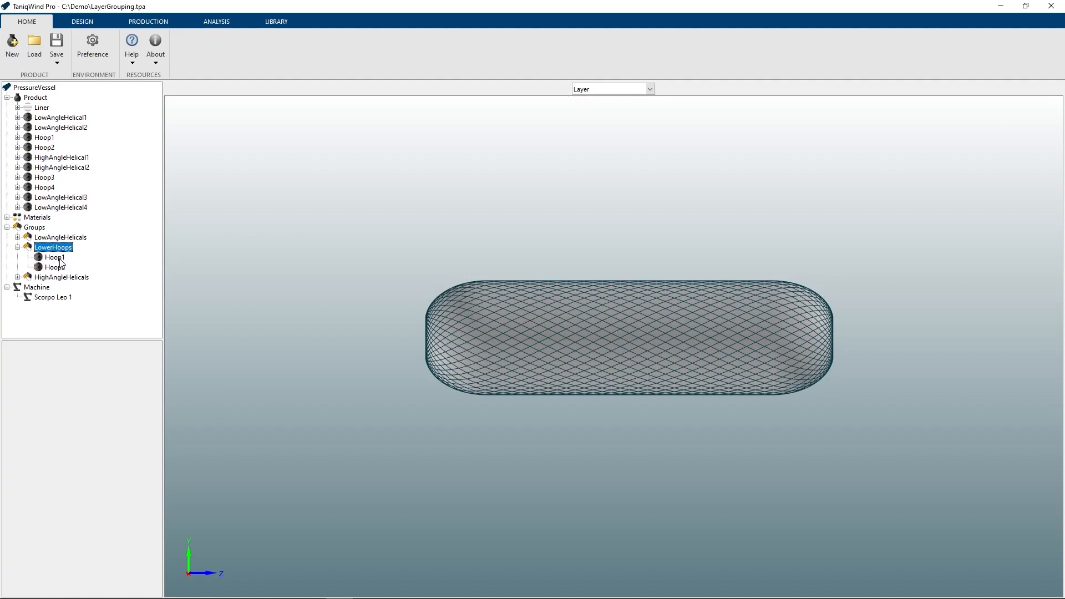
click(58, 259)
click(55, 267)
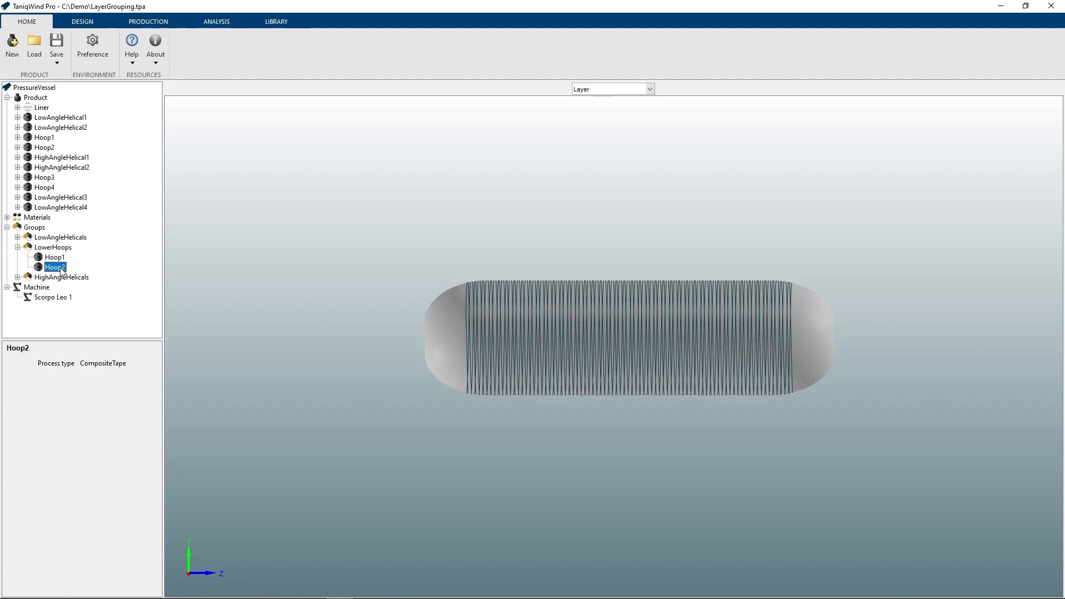
click(59, 258)
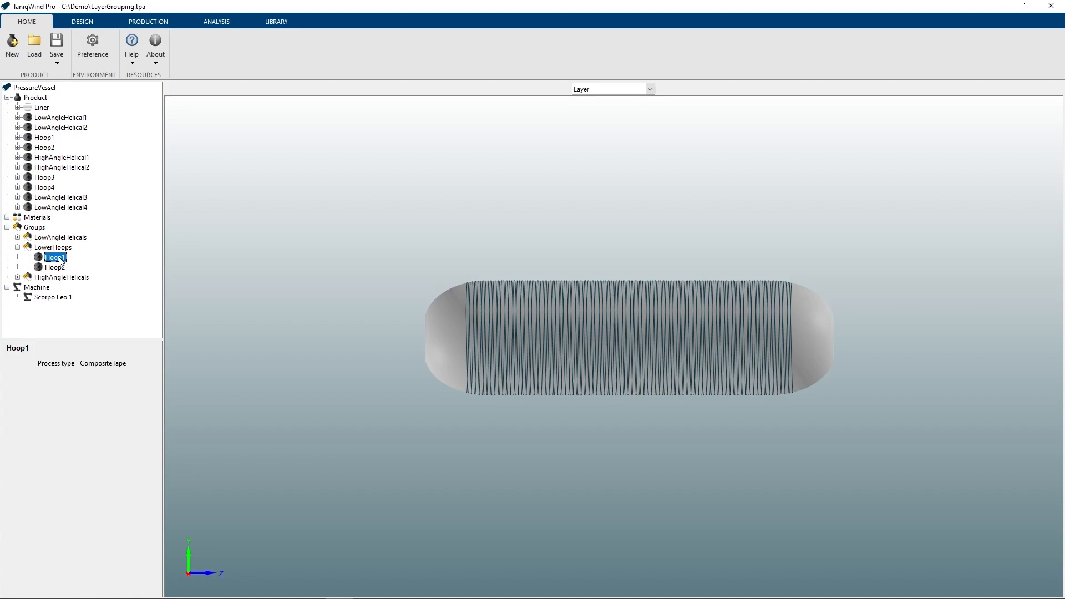
right_click(61, 262)
click(83, 266)
Add a new layer group named UpperHoops.
right_click(34, 228)
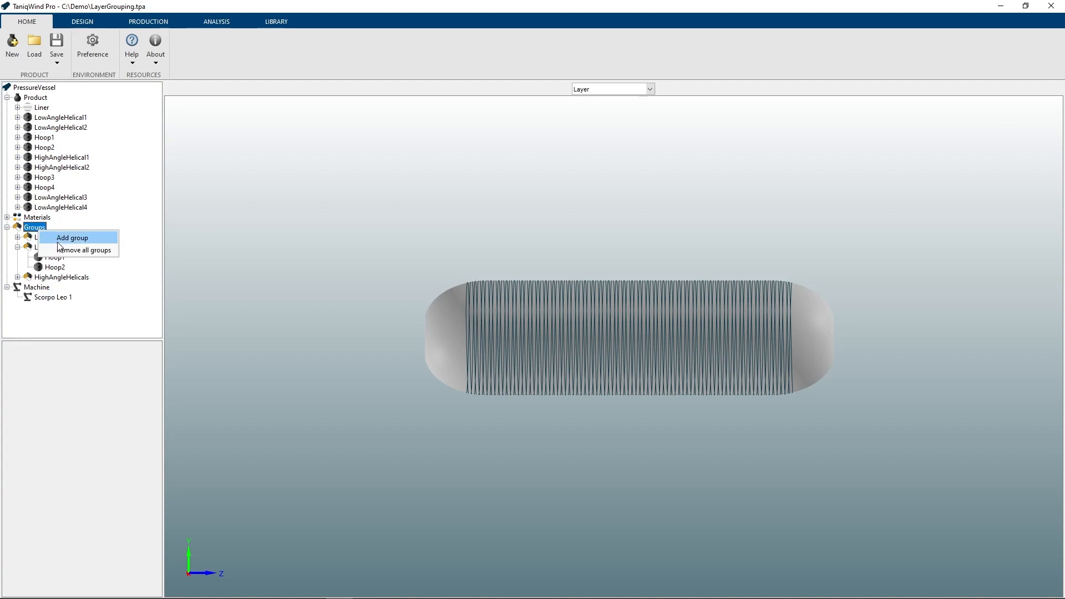
click(58, 242)
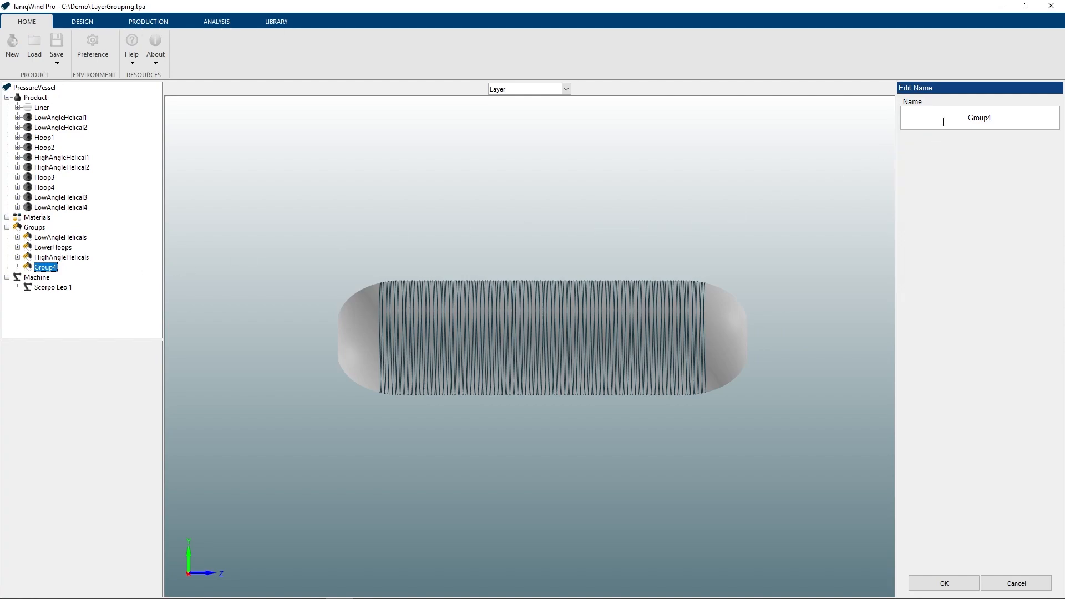
drag(947, 119, 1042, 127)
text(UpperHoops)
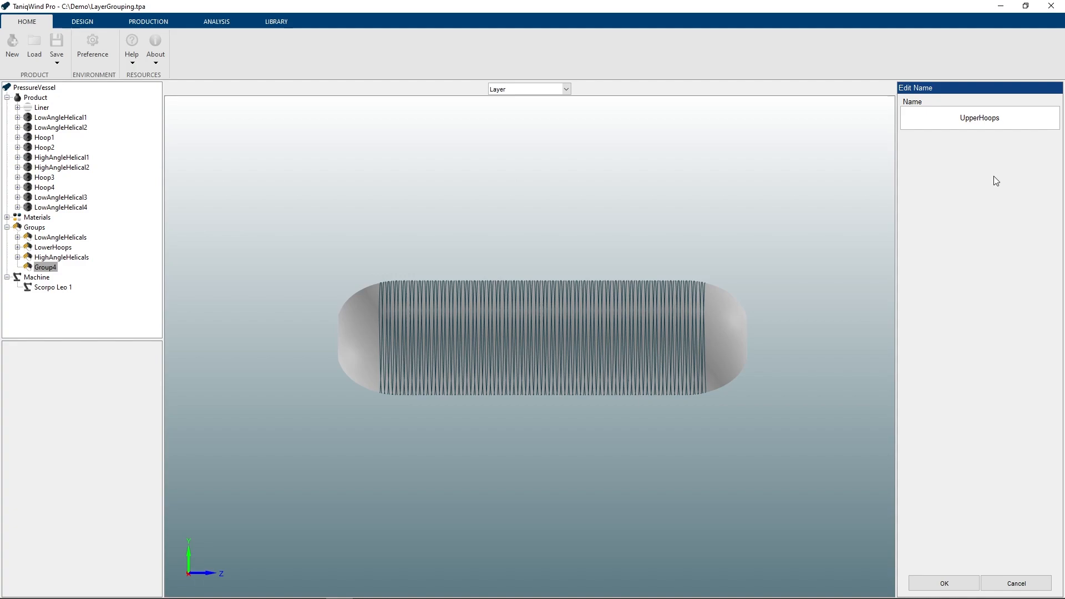
click(945, 583)
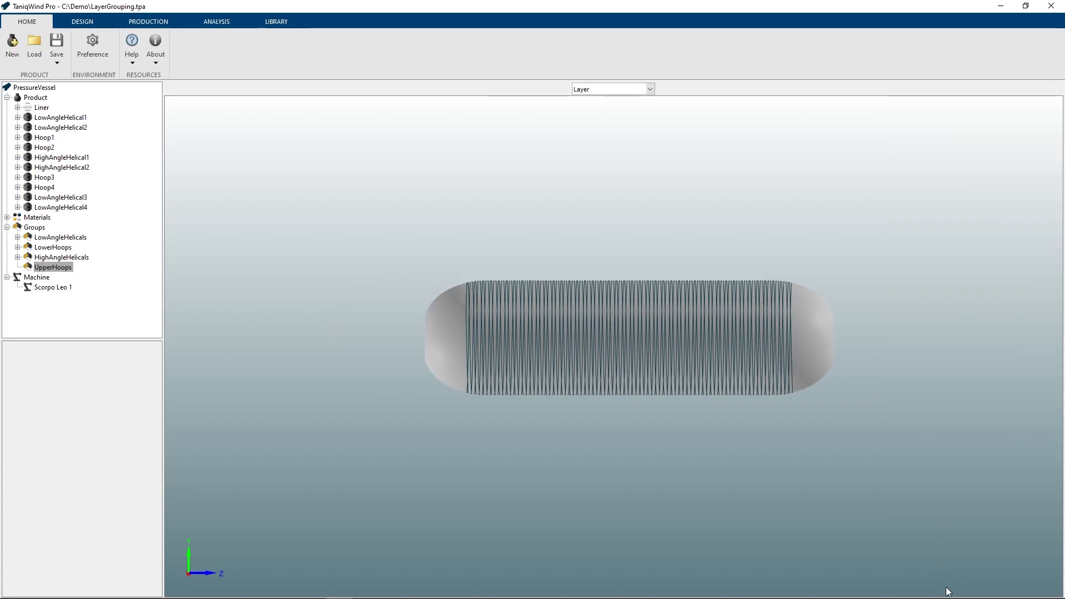
Add the Hoop3 and Hoop4 layers to the UpperHoops group.
click(69, 268)
right_click(42, 178)
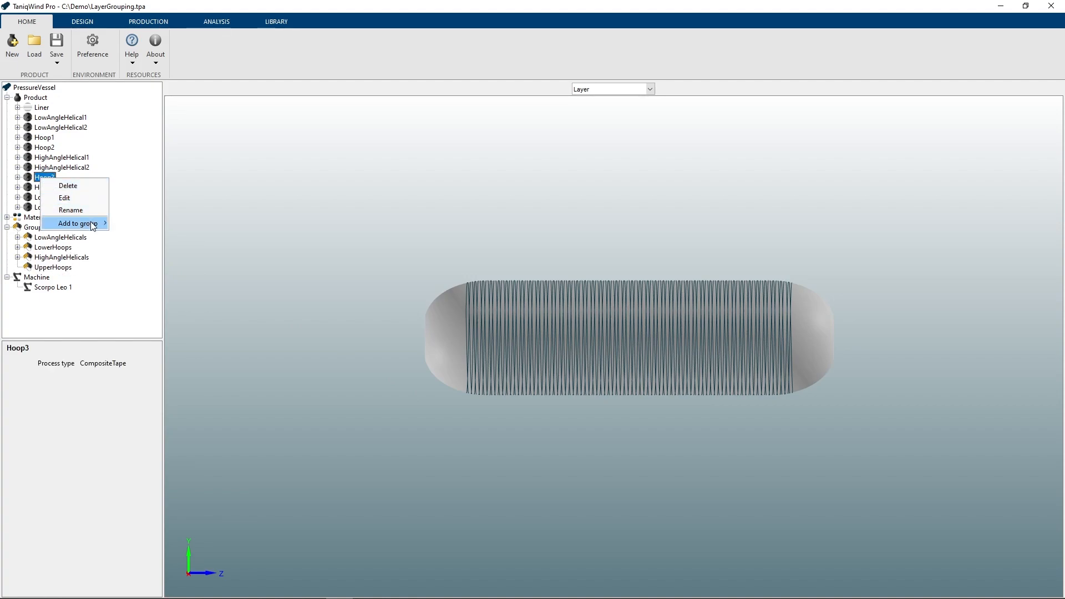
mouse_move(98, 227)
click(142, 260)
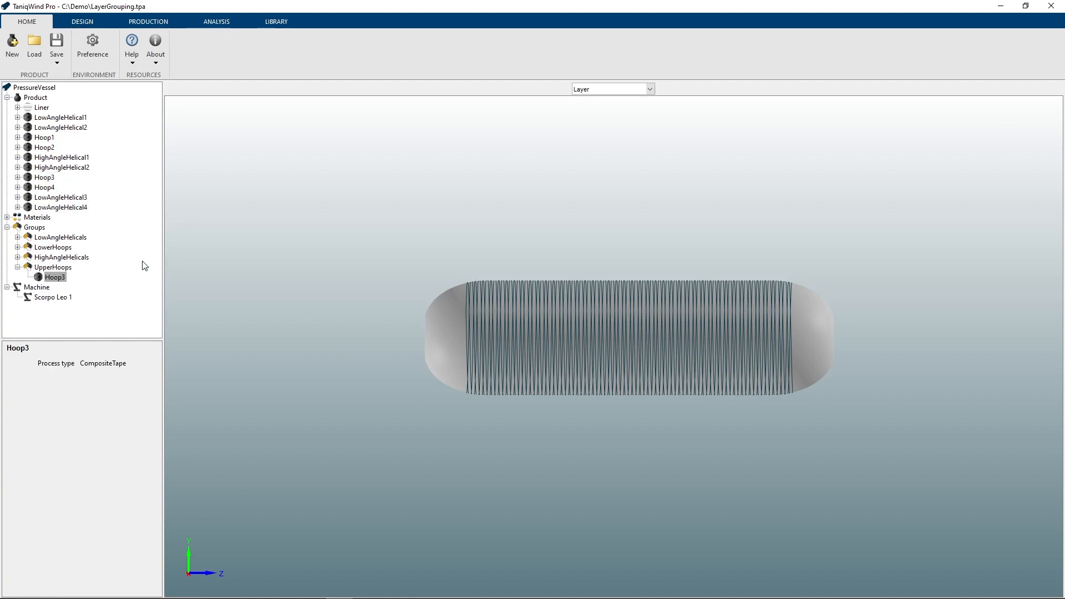
right_click(48, 191)
mouse_move(94, 236)
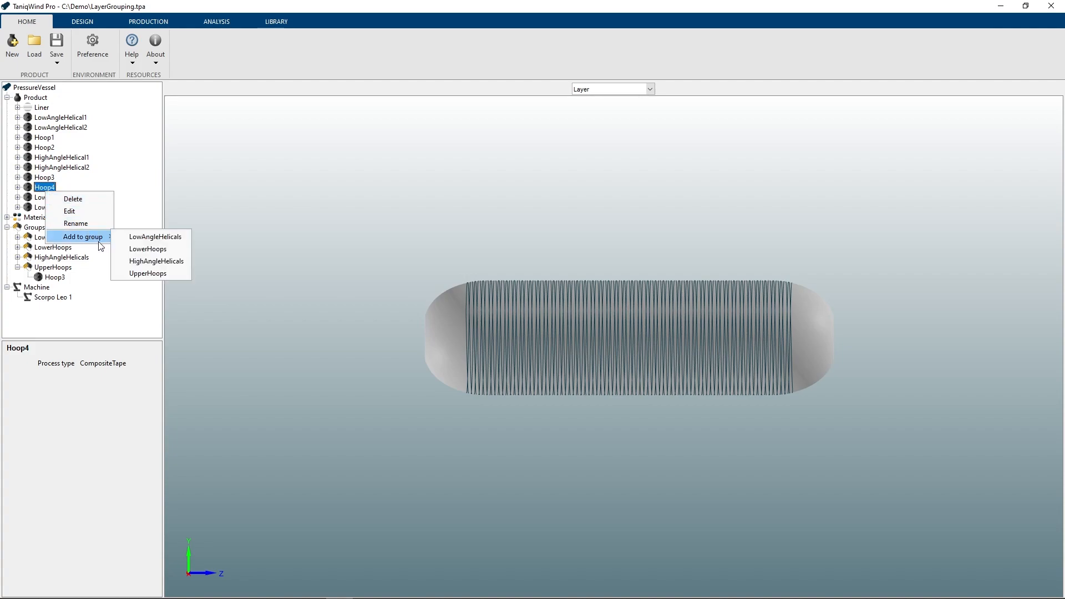
click(141, 274)
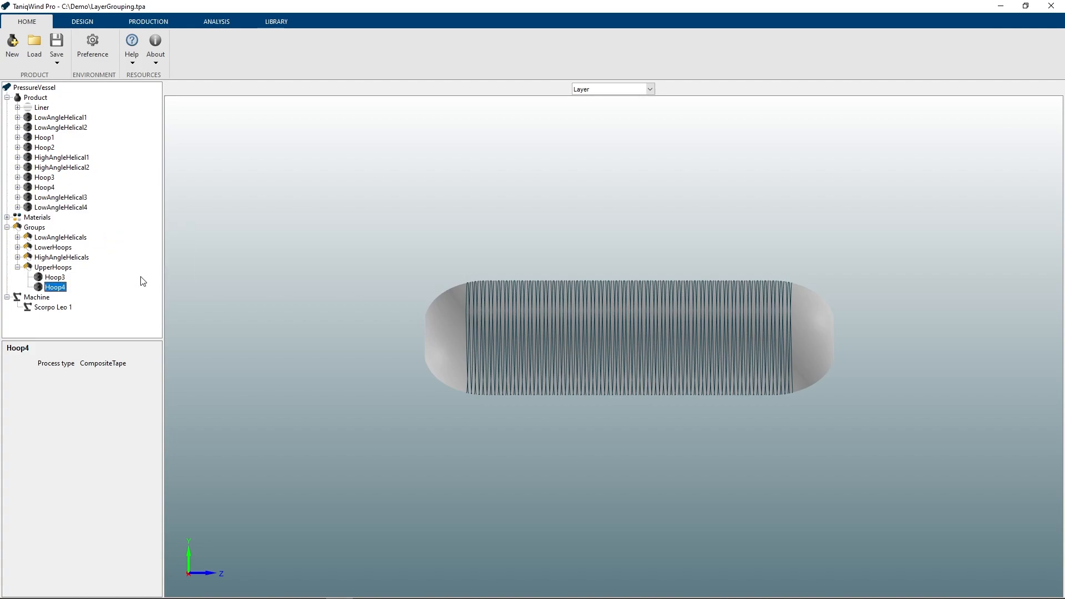
Try out CarbonTape_16mm as the material for the whole UpperHoops group, discard the change and collapse the group.
click(62, 268)
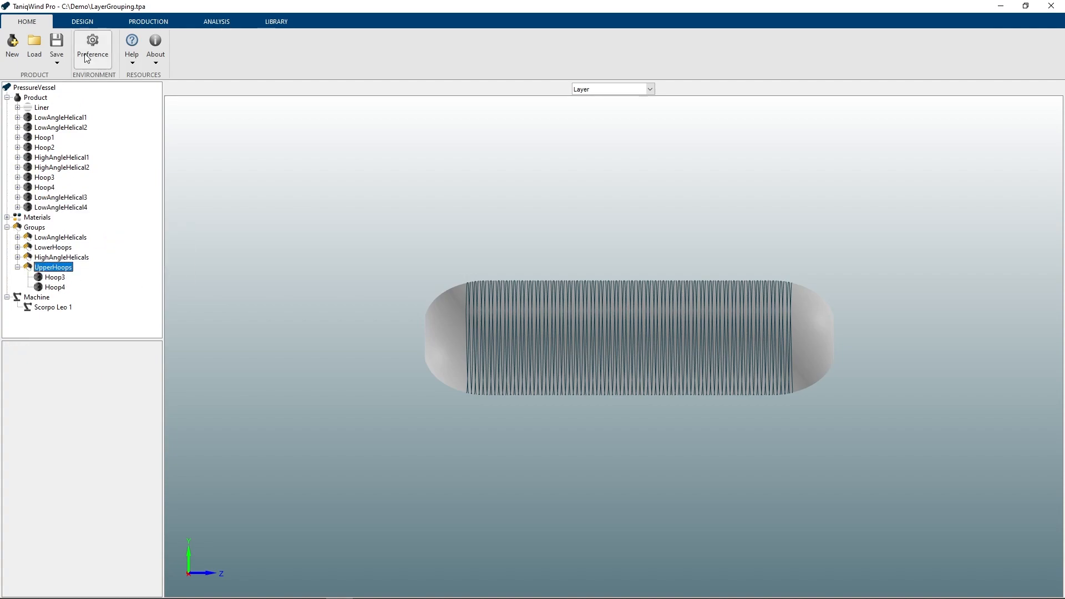
click(89, 22)
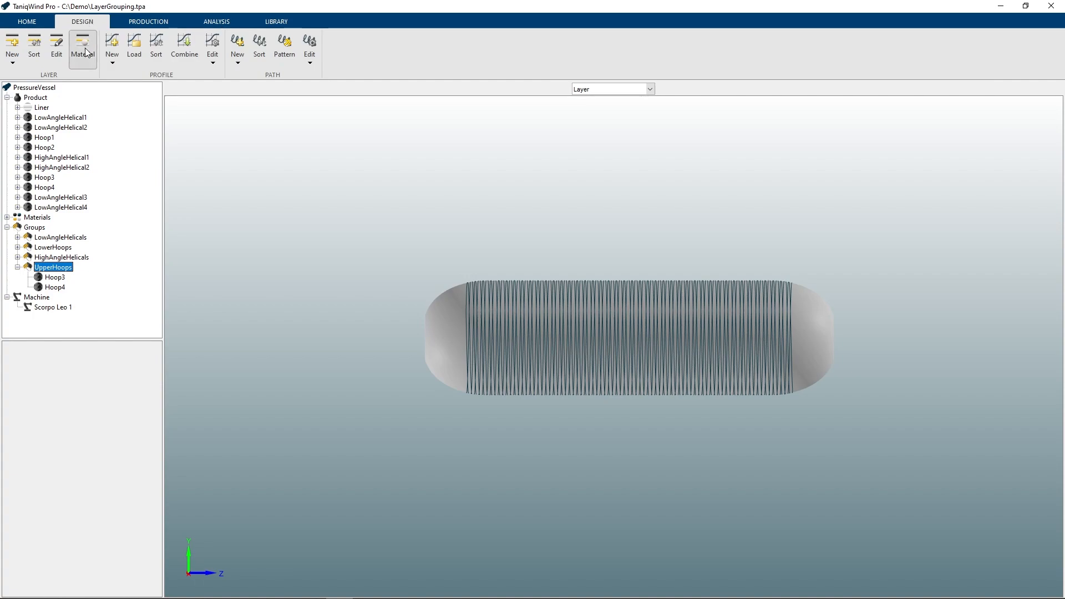
click(85, 48)
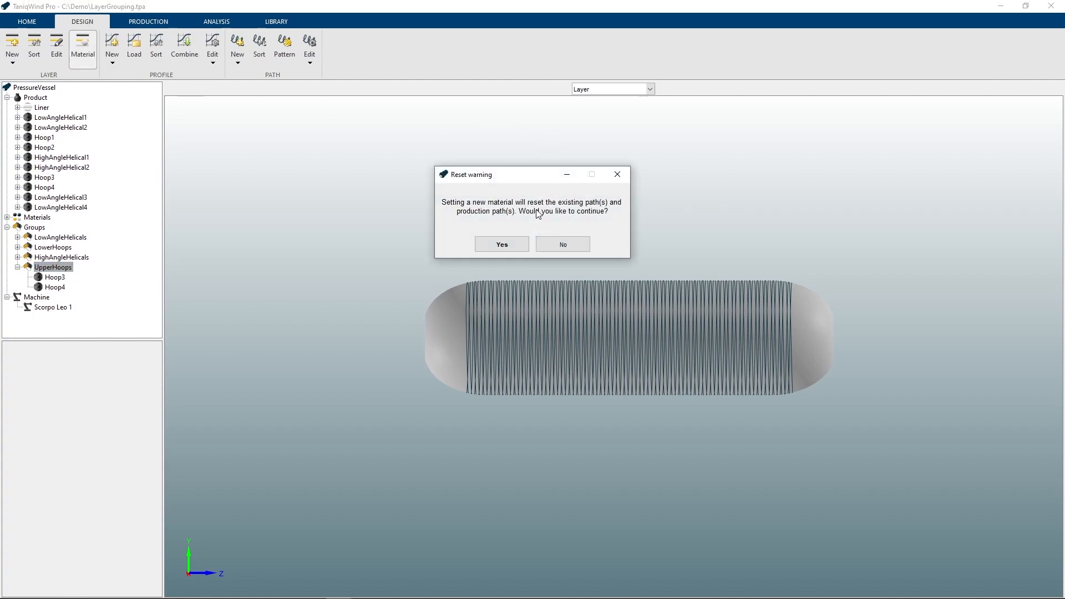
click(502, 244)
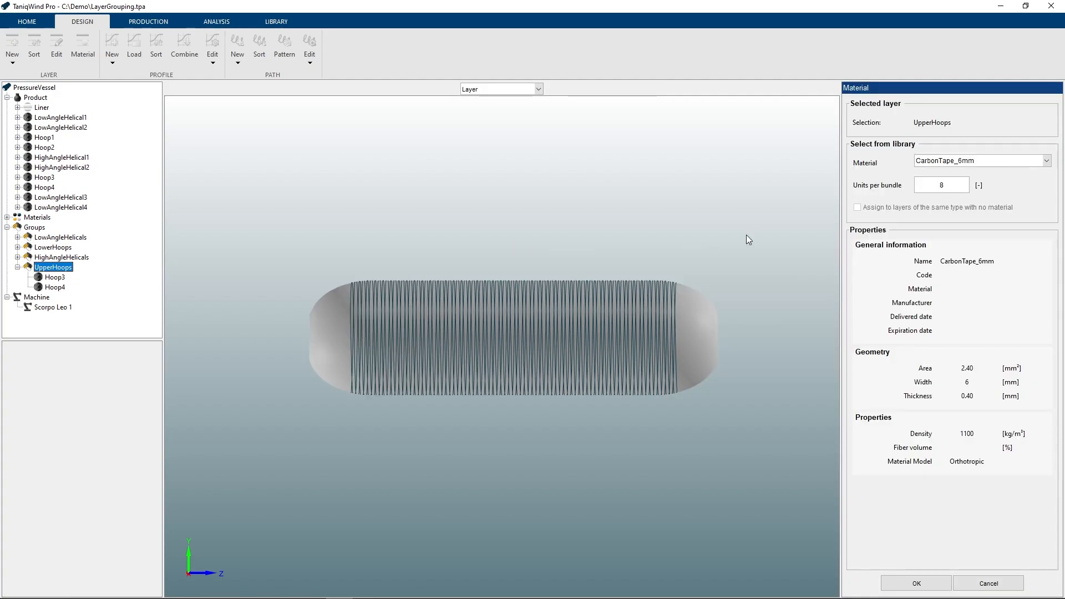
double_click(941, 188)
click(974, 167)
click(978, 181)
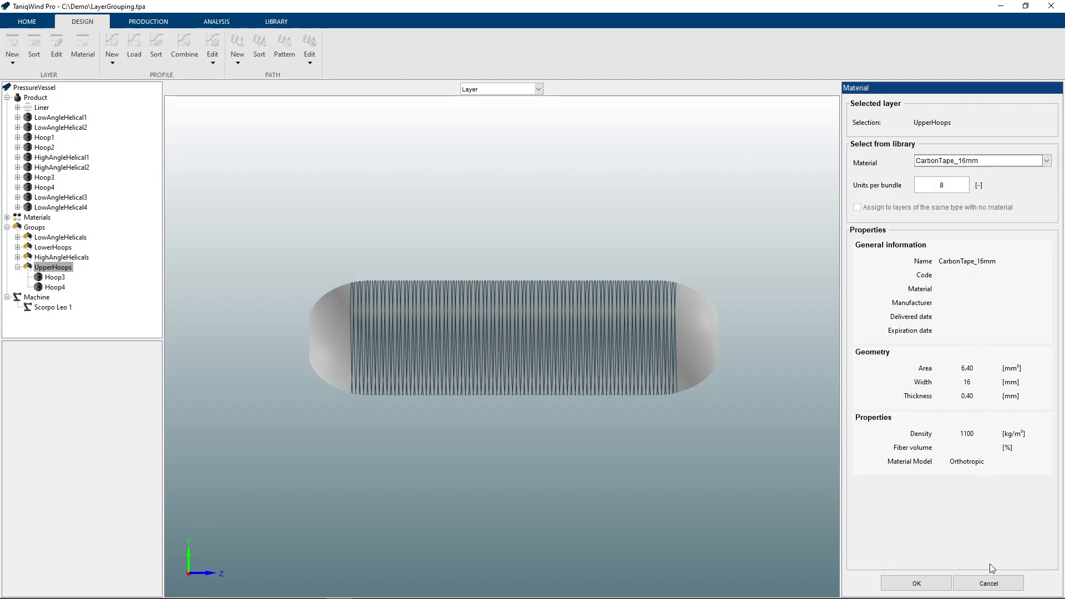
click(988, 583)
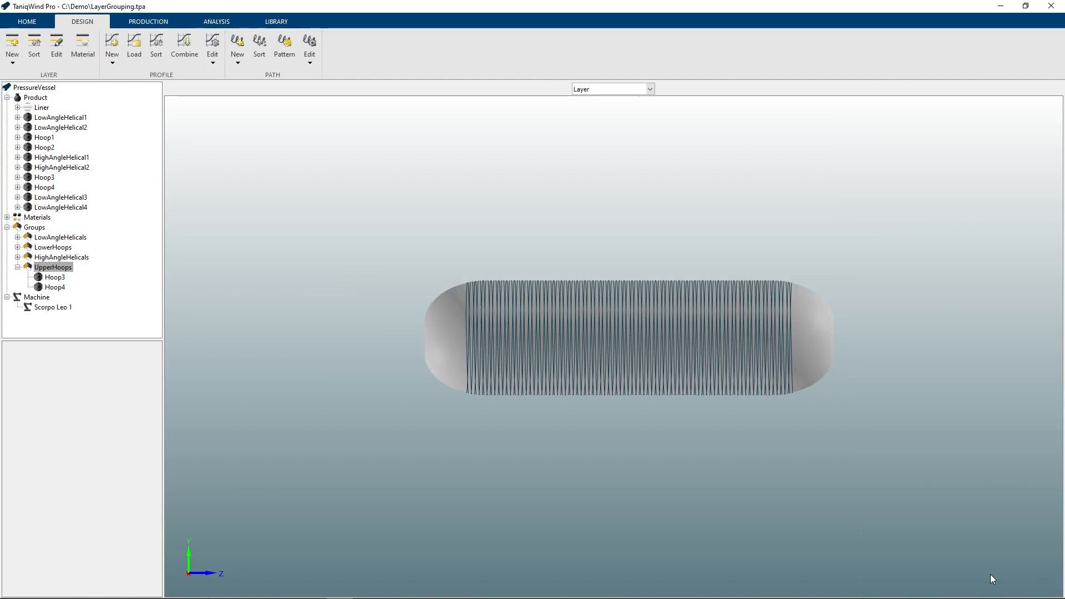
double_click(55, 268)
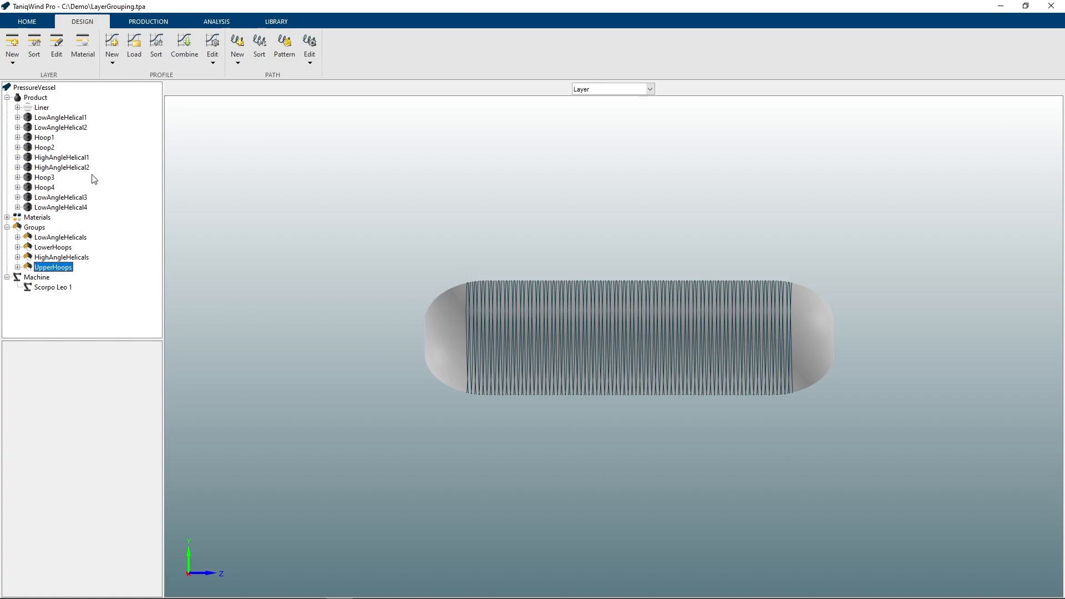
Accept the machine path parameters for the HighAngleHelicals group and compute its machine paths.
click(138, 24)
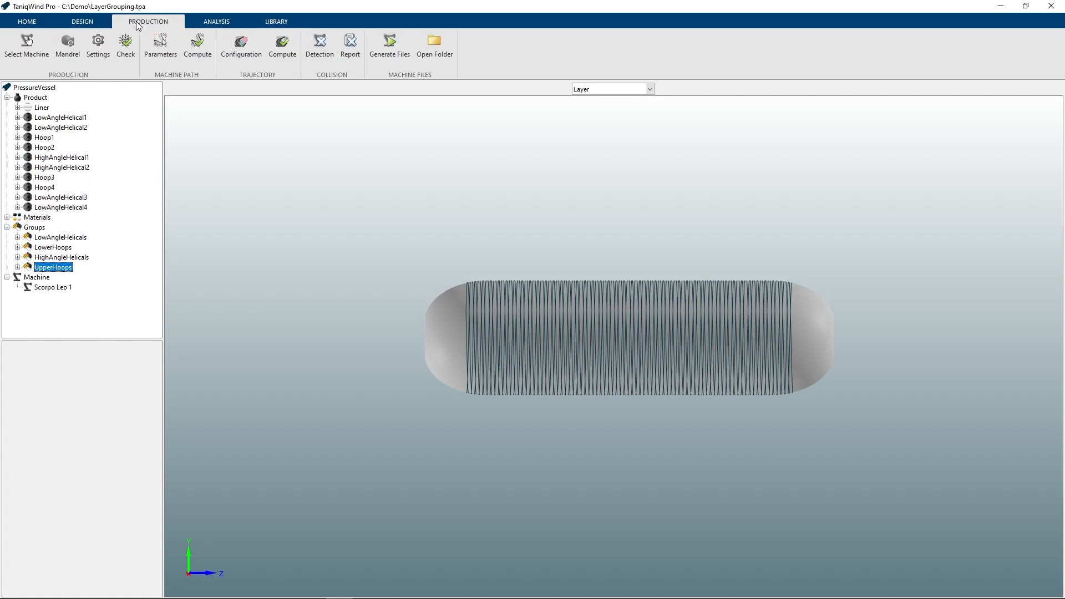
click(58, 258)
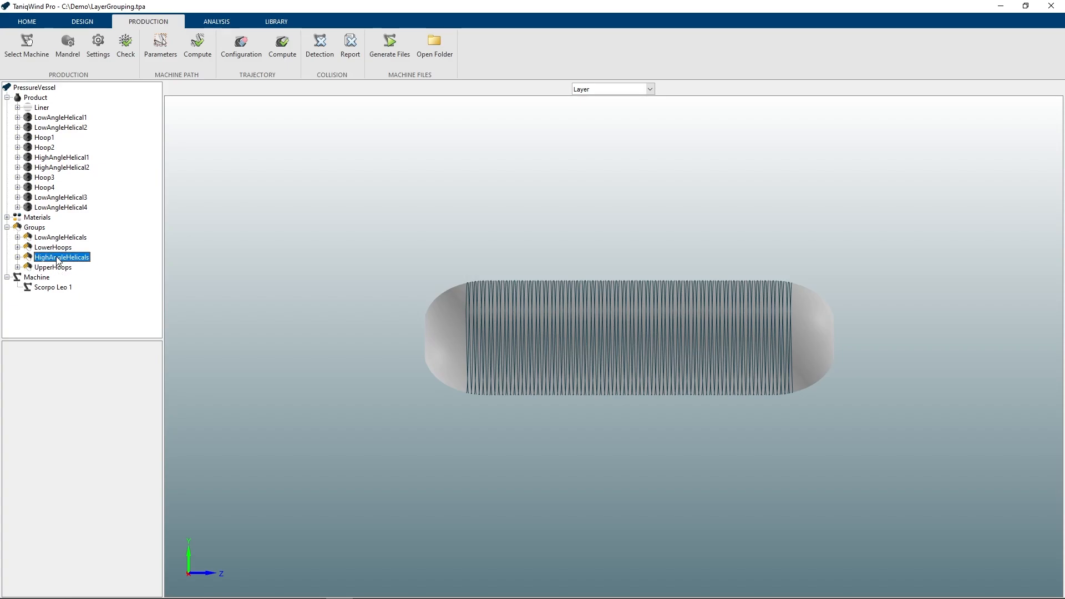
click(162, 56)
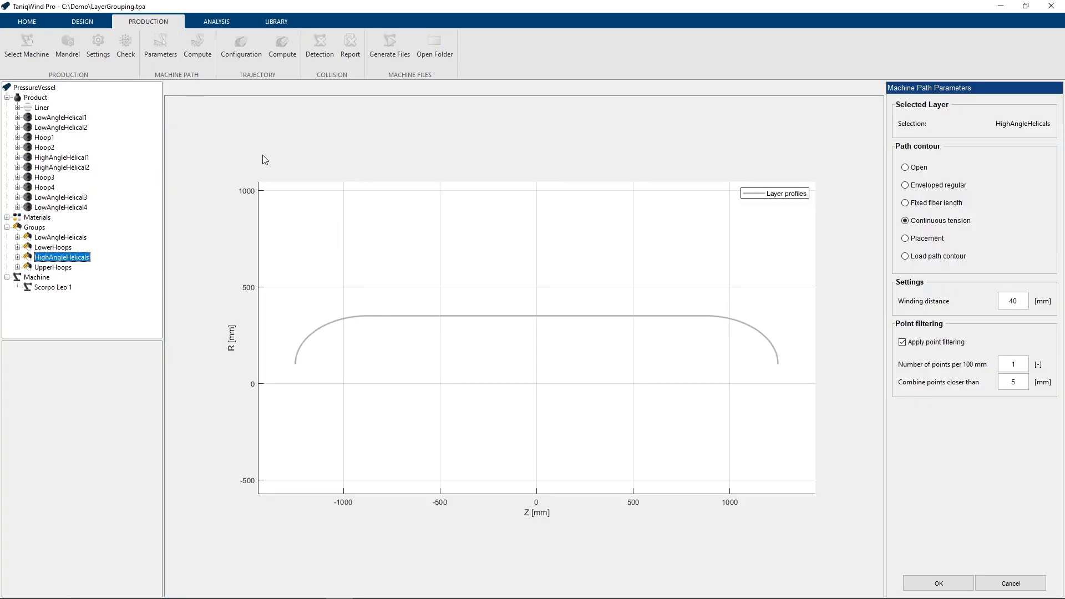
click(916, 582)
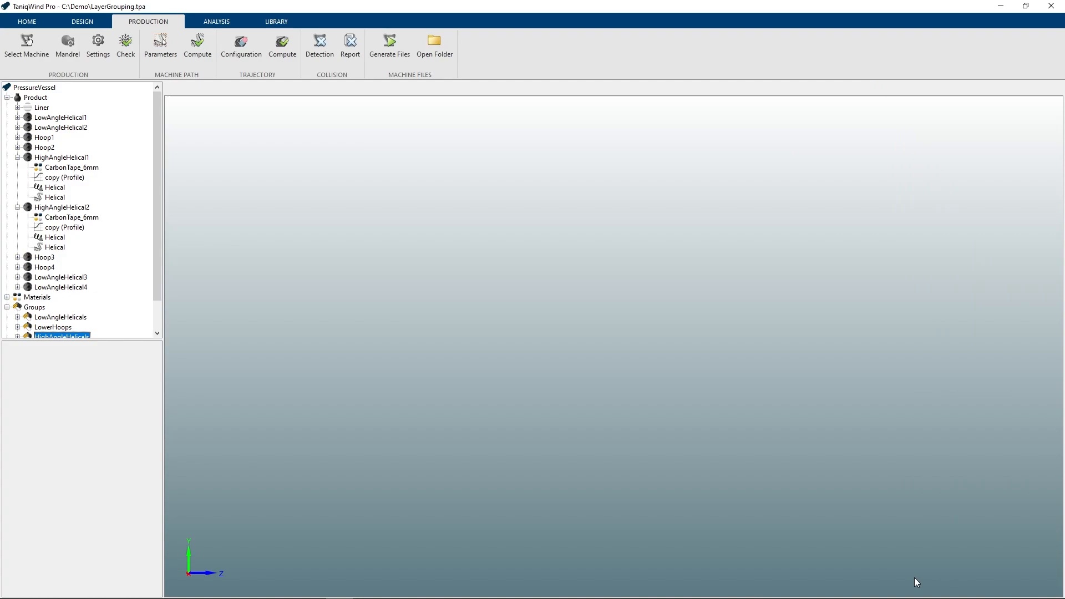
click(205, 42)
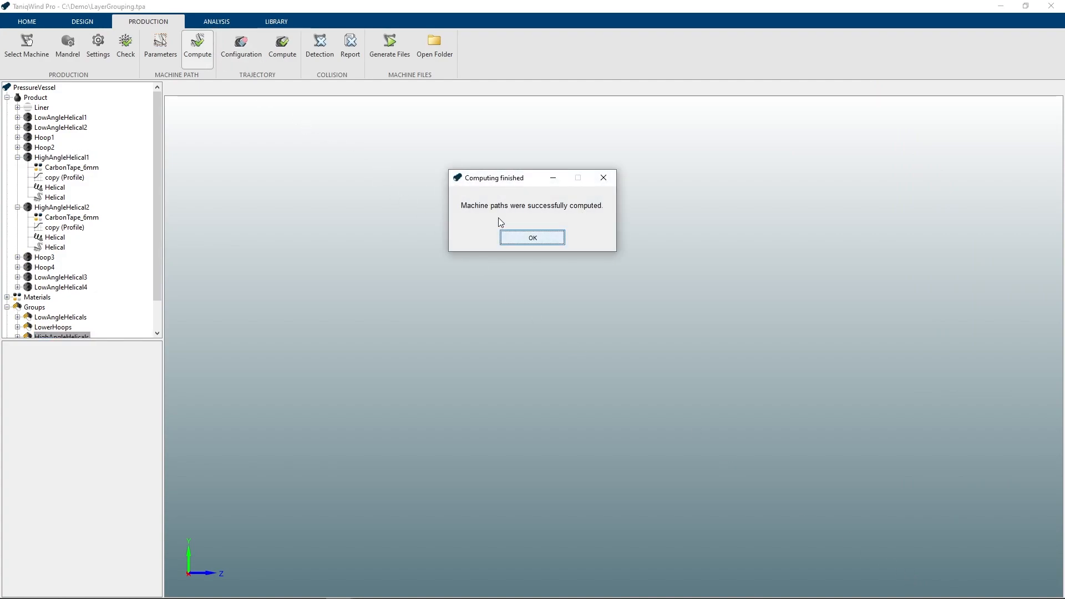
click(517, 238)
Display the computed helical machine path of HighAngleHelical1 as a full path and inspect it.
click(54, 198)
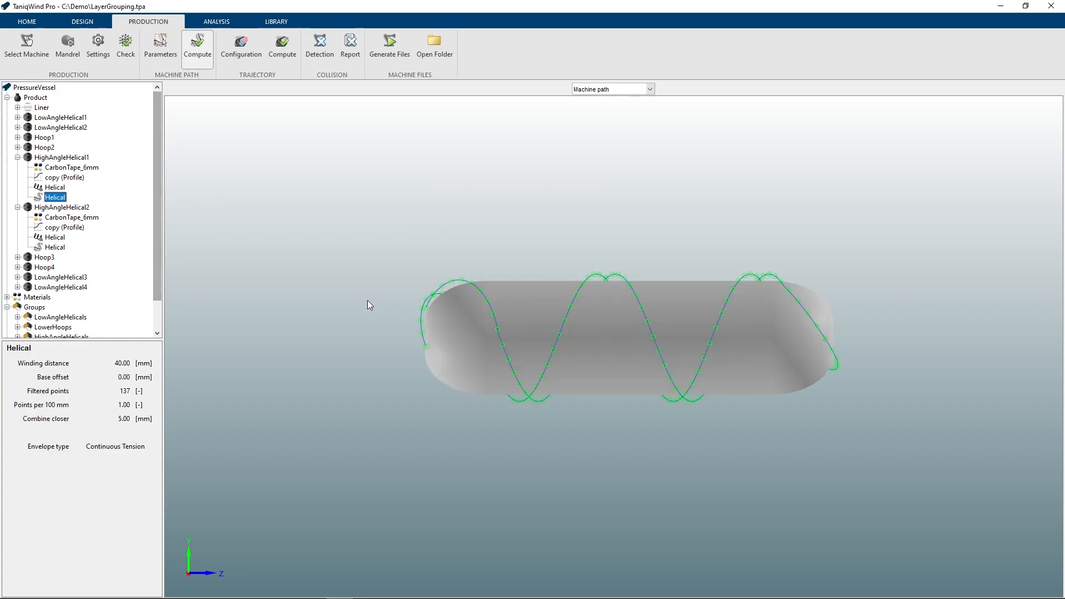
click(582, 90)
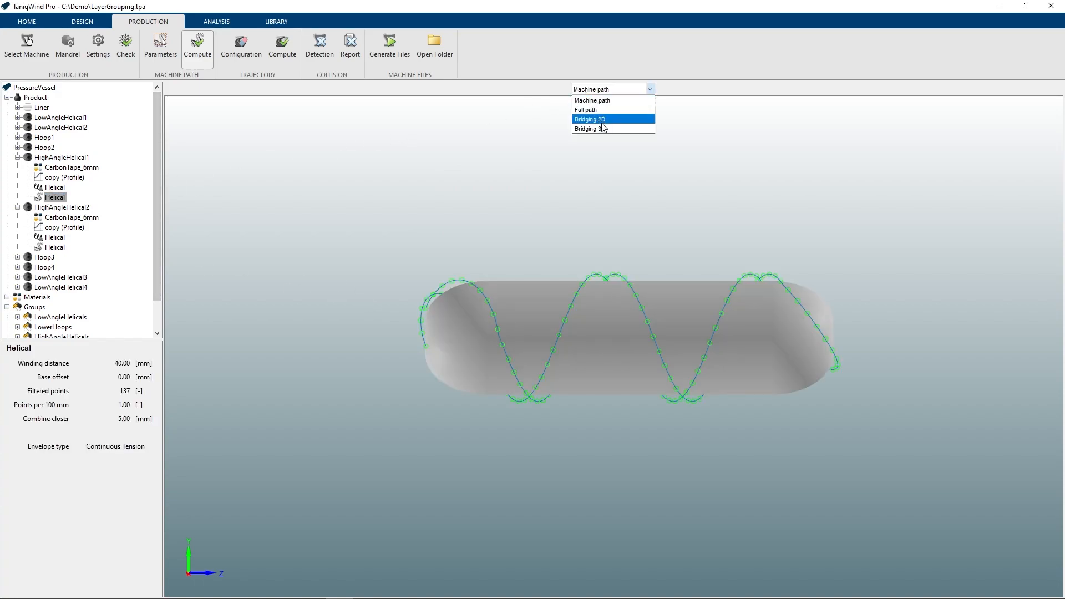
click(605, 111)
middle_drag(489, 220, 510, 236)
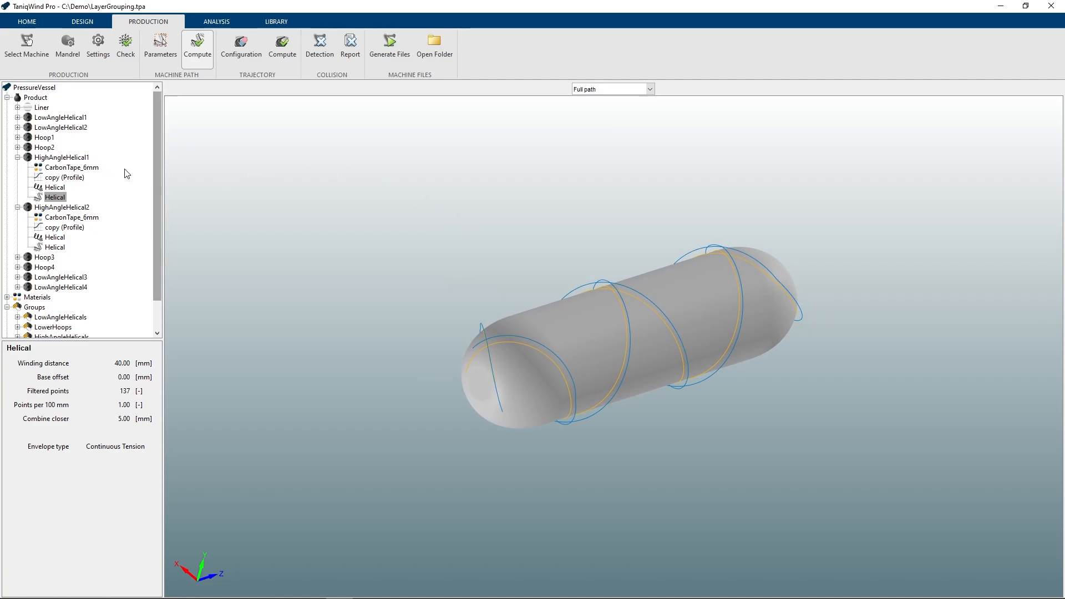
Accept the robot winding configuration for the HighAngleHelicals group and compute its trajectories.
scroll(111, 222, down, 1)
click(61, 306)
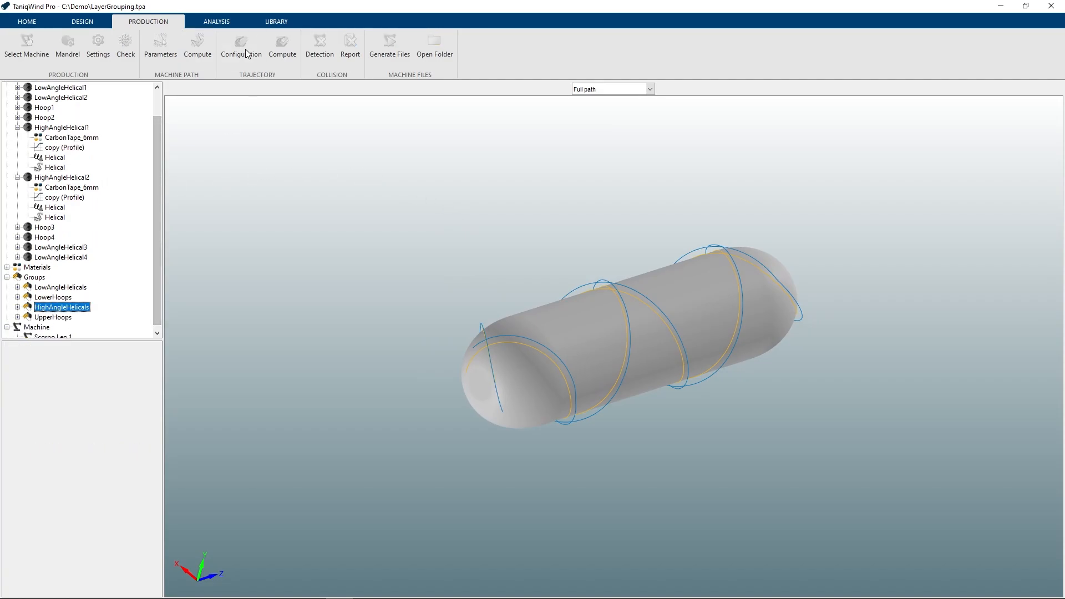
click(248, 55)
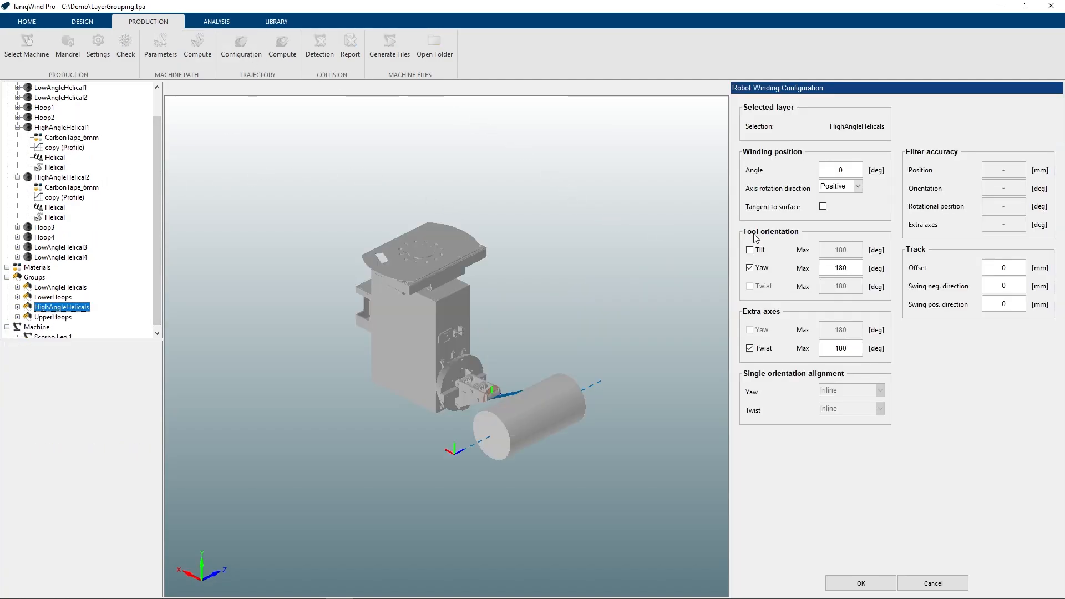
click(845, 582)
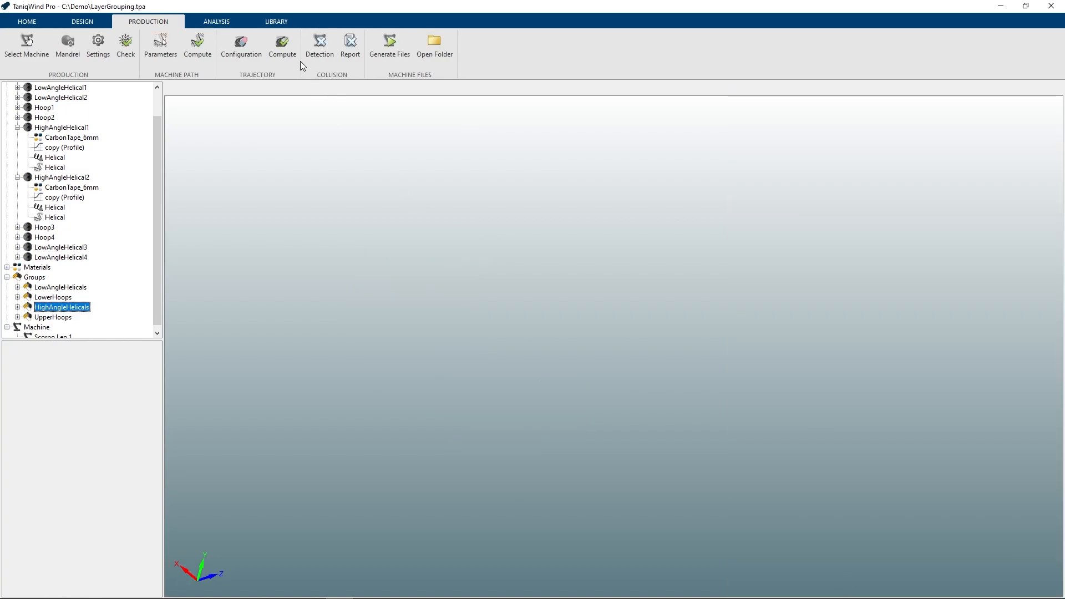
click(282, 46)
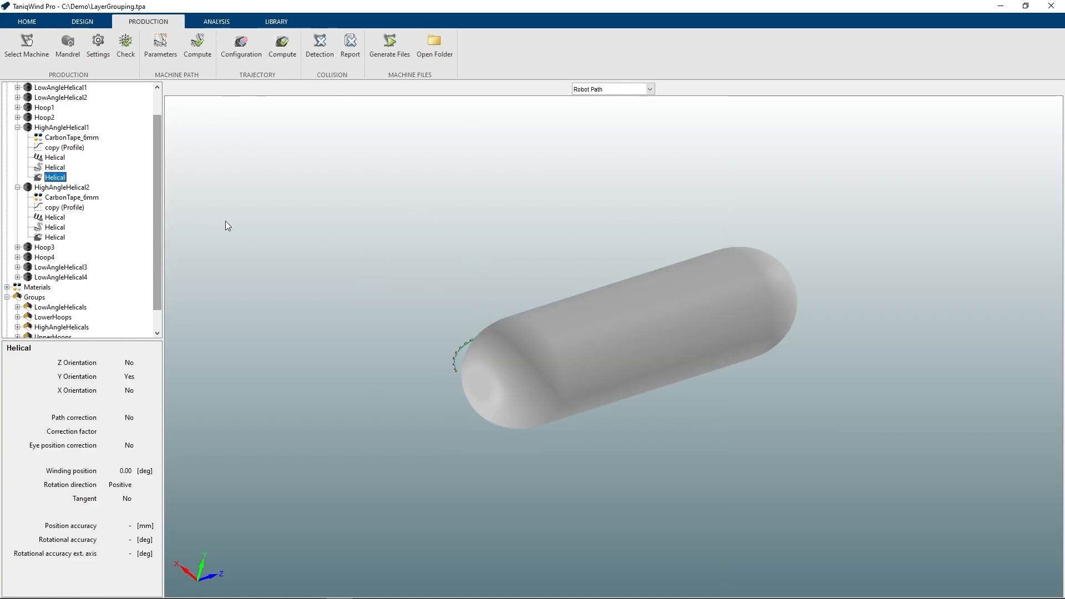
drag(585, 250, 604, 266)
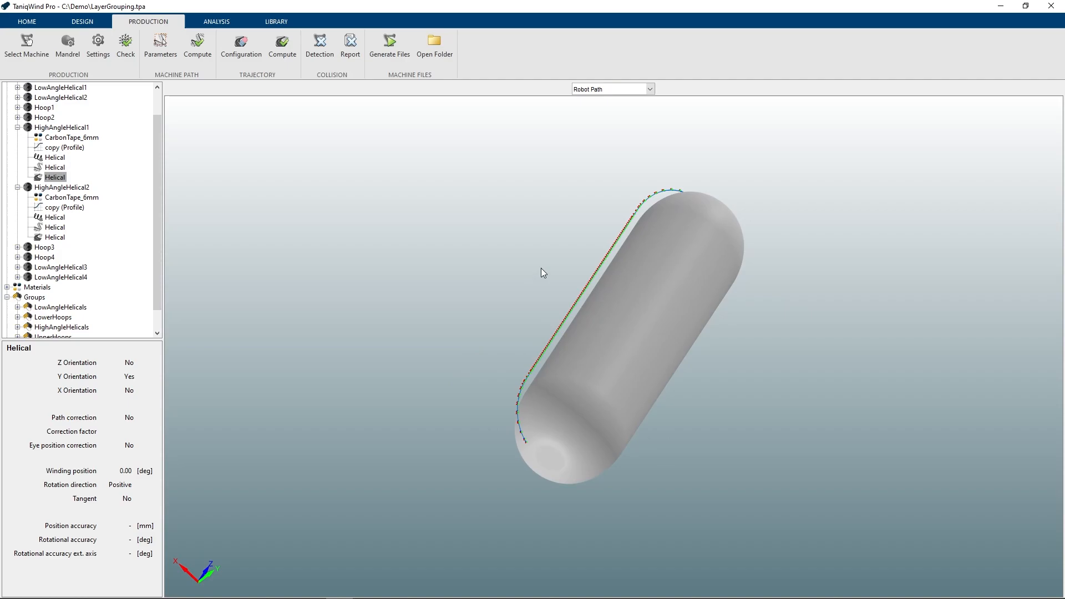
Set the maximum tool yaw to 60 deg in HighAngleHelical2's robot winding configuration and compute its trajectory.
click(47, 190)
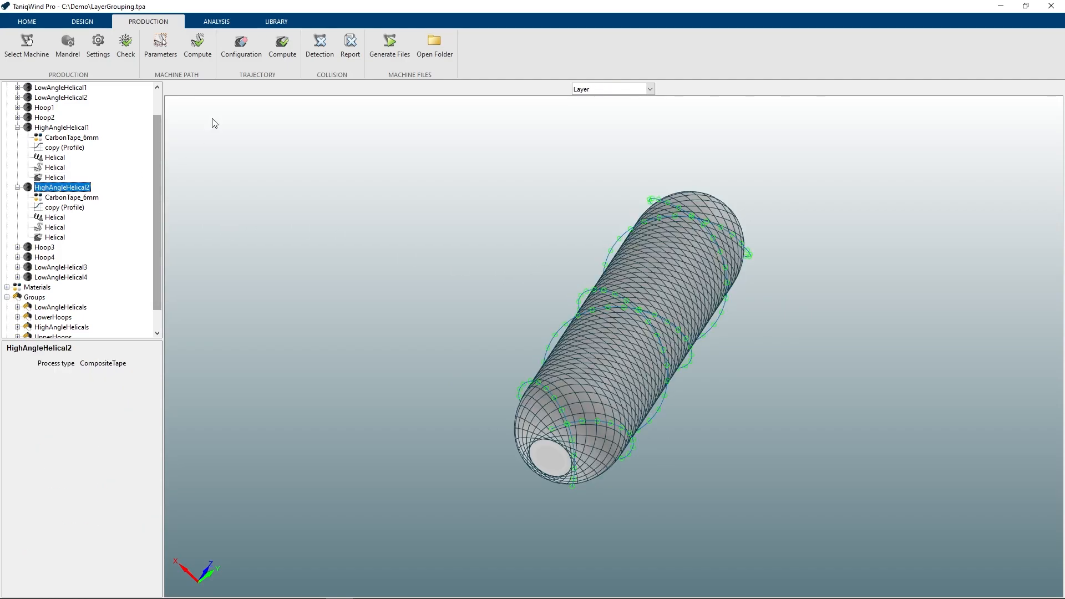
click(249, 53)
drag(832, 348, 850, 351)
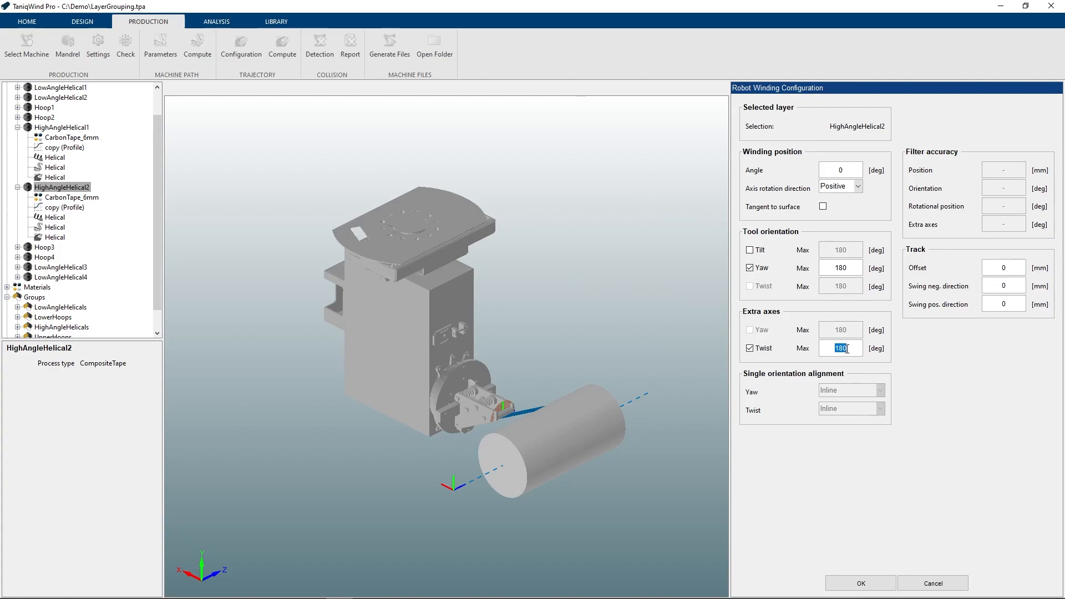
double_click(841, 267)
text(60.00)
click(875, 583)
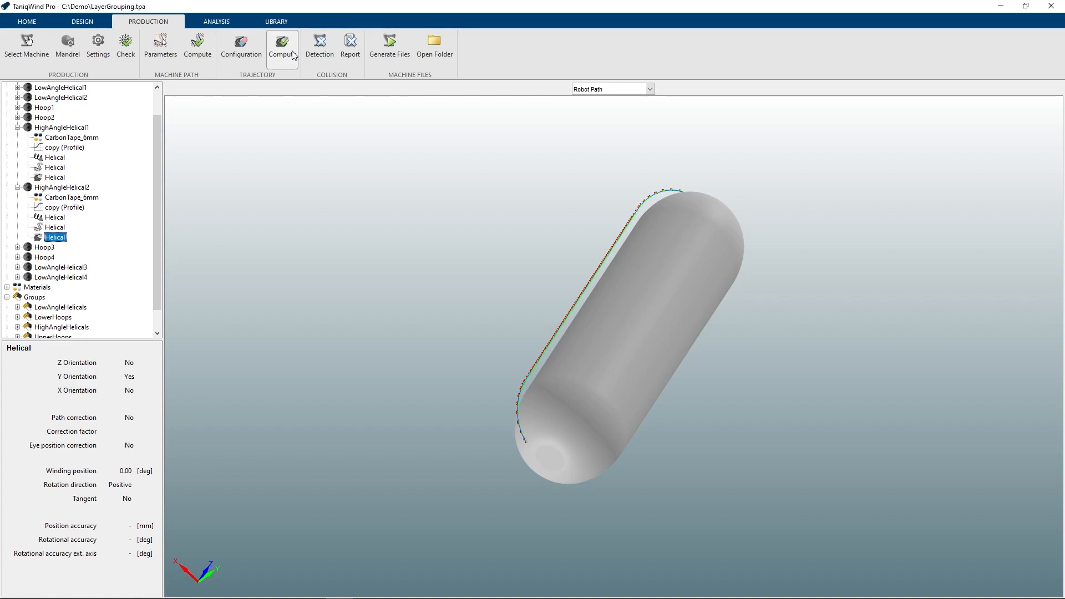
Initialize the production setting groups from the product's layer groups and remove LowAngleHelical3 and LowAngleHelical4 from the LowAngleHelicals group.
click(101, 50)
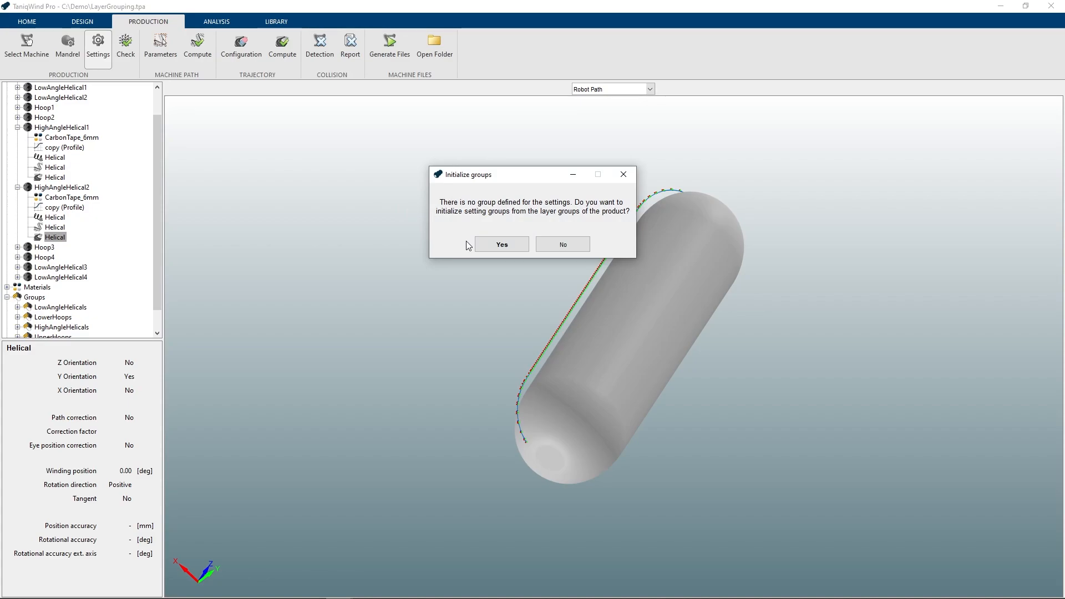
click(501, 250)
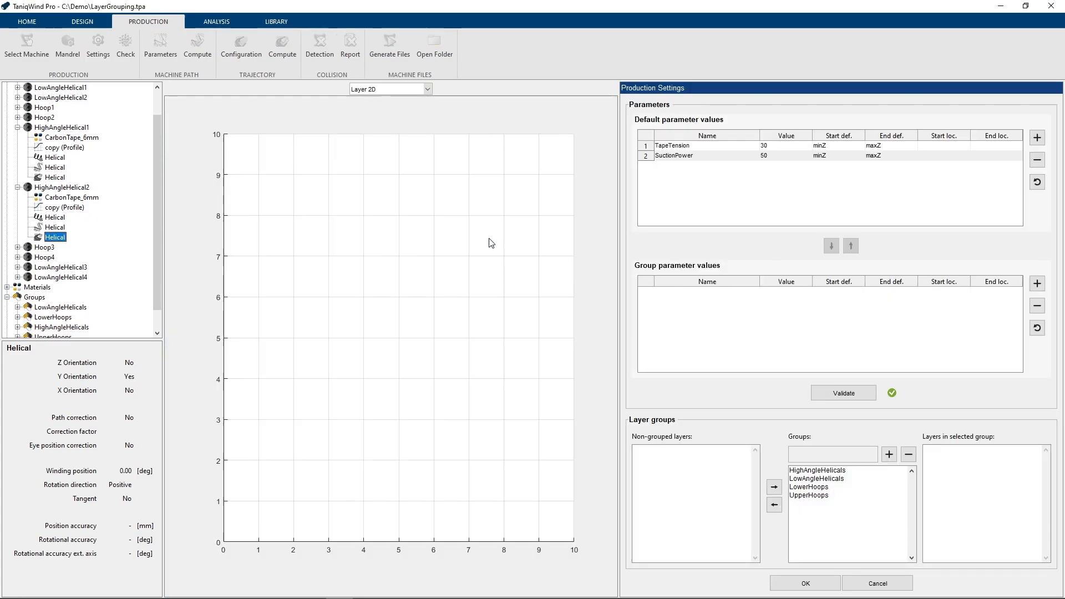
click(818, 480)
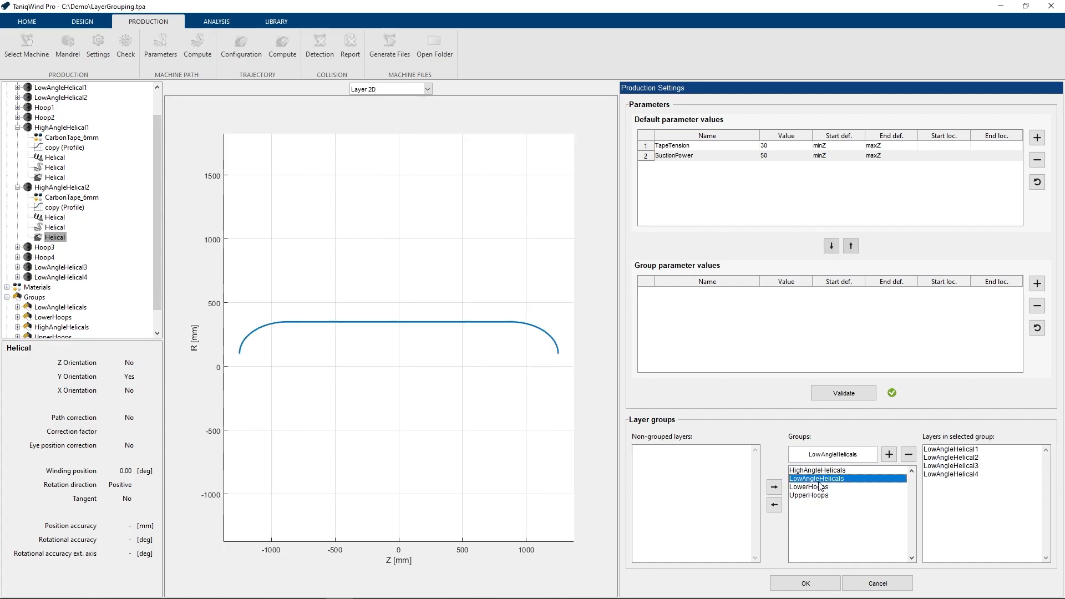
click(952, 467)
shift+click(952, 473)
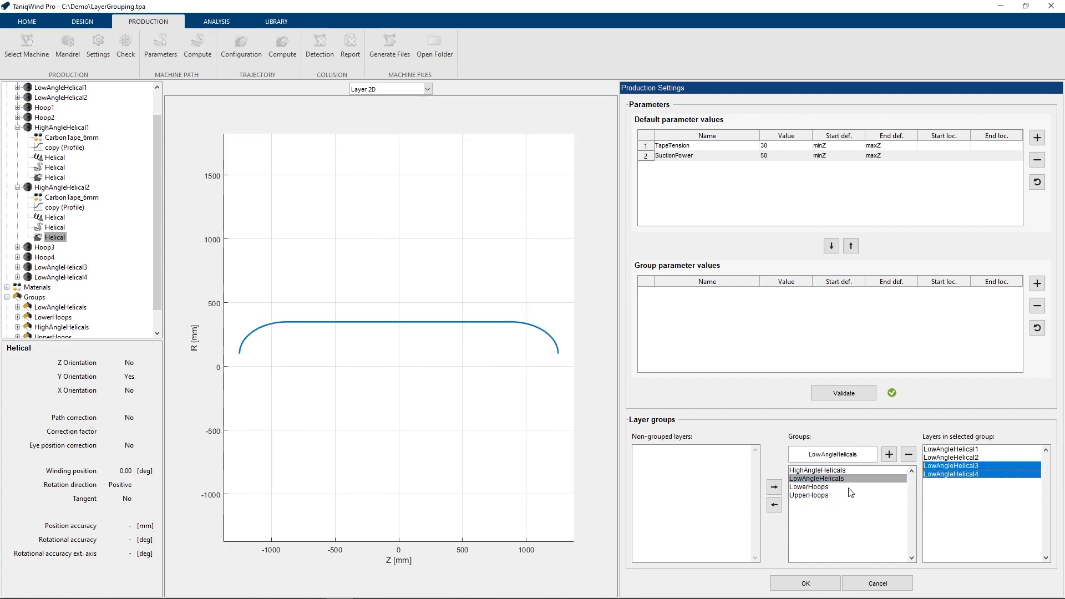
click(775, 488)
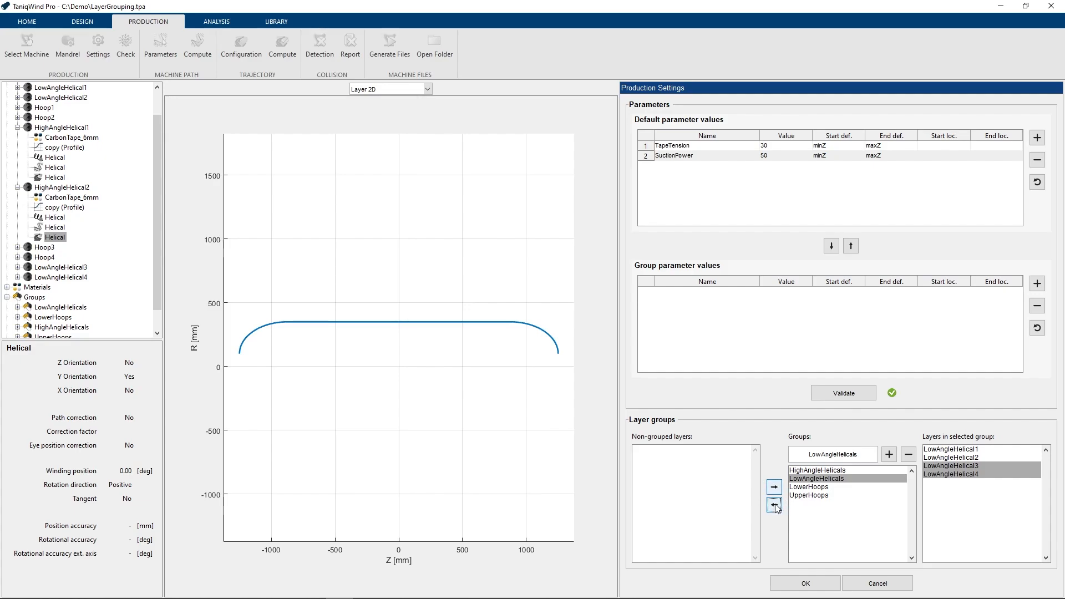
click(774, 504)
Rename the LowAngleHelicals setting group as LowerLowAngleHelicals.
click(809, 479)
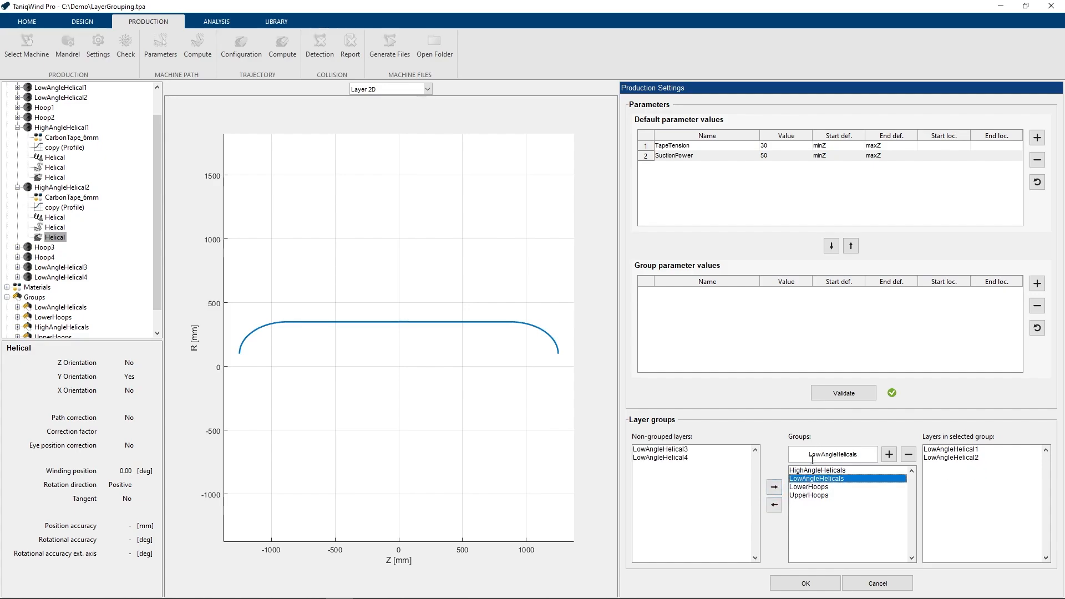
click(819, 454)
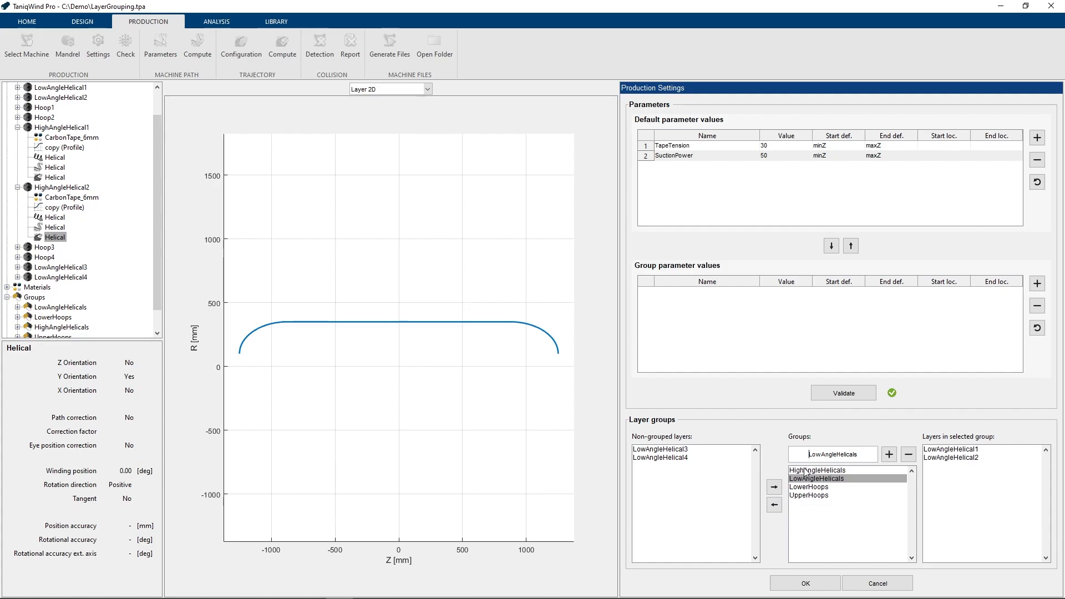
text(Lower)
click(825, 542)
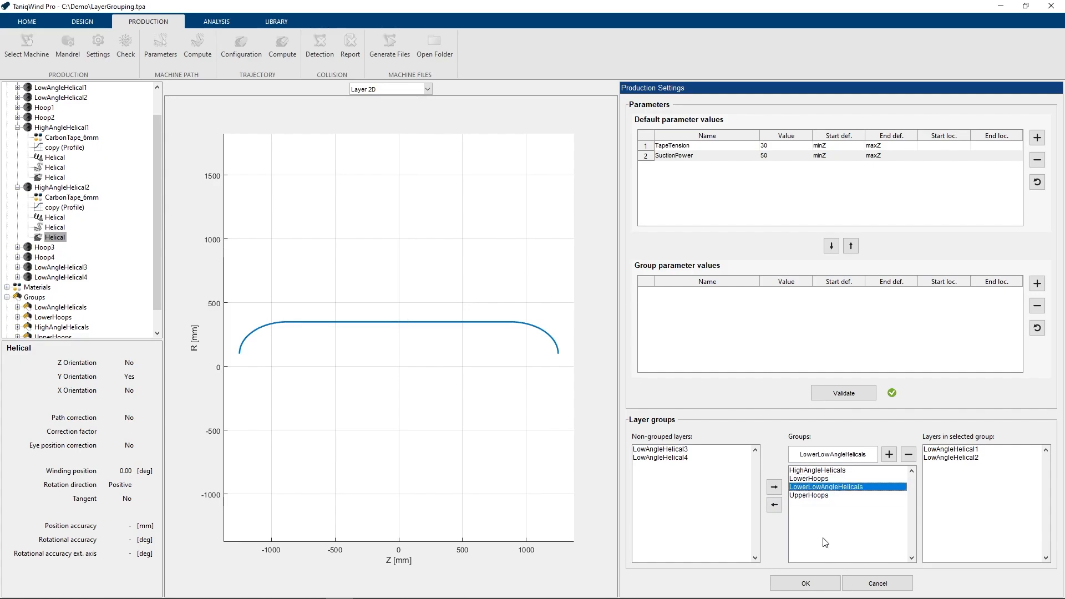
Add a new layer group to the production settings and name it UpperLowAngleHelicals.
click(844, 532)
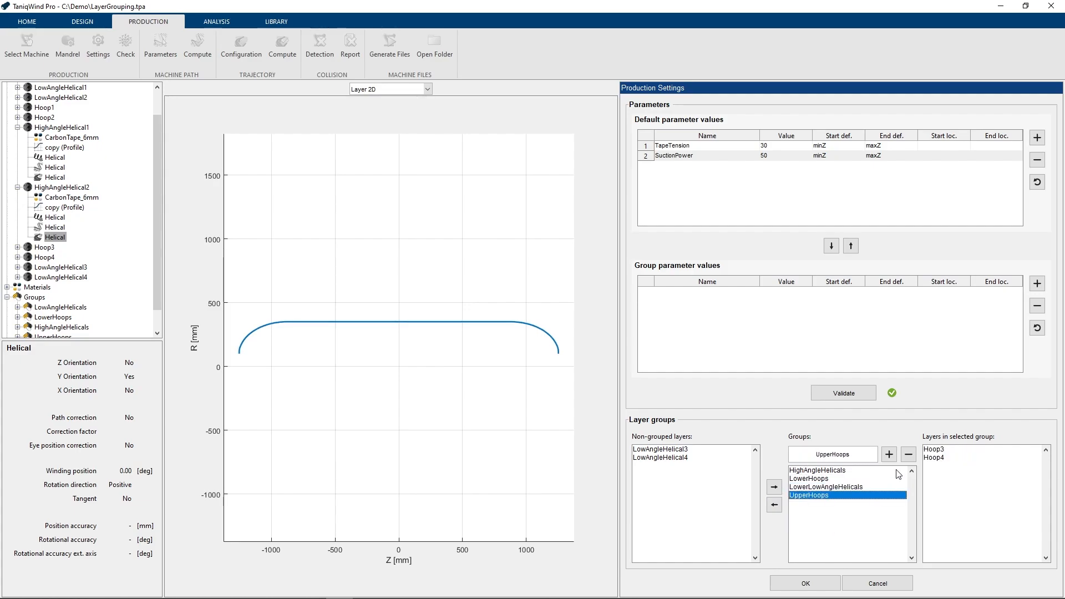
click(889, 455)
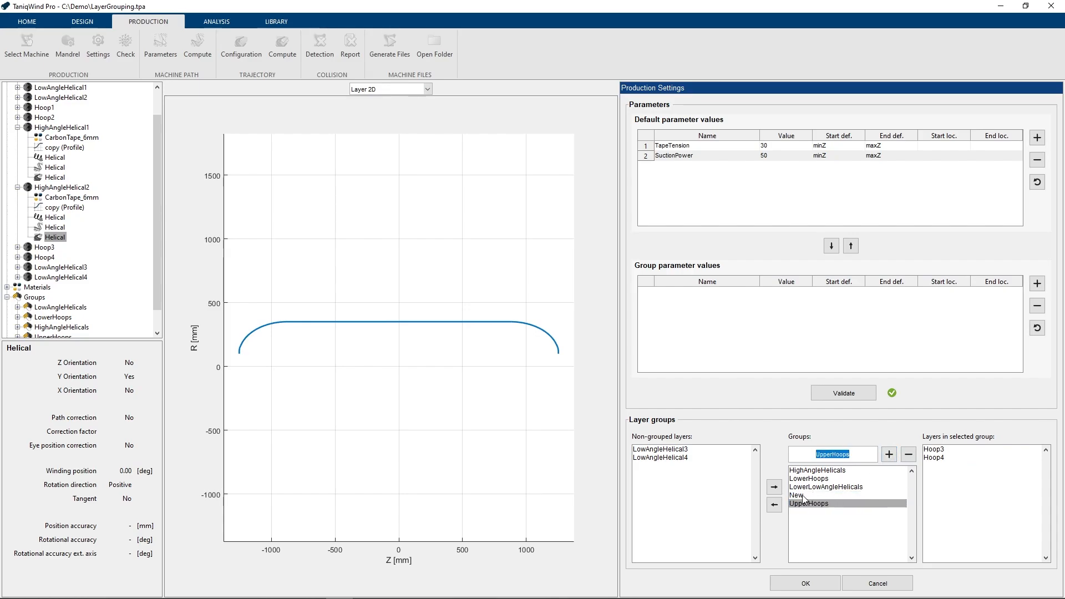
click(803, 496)
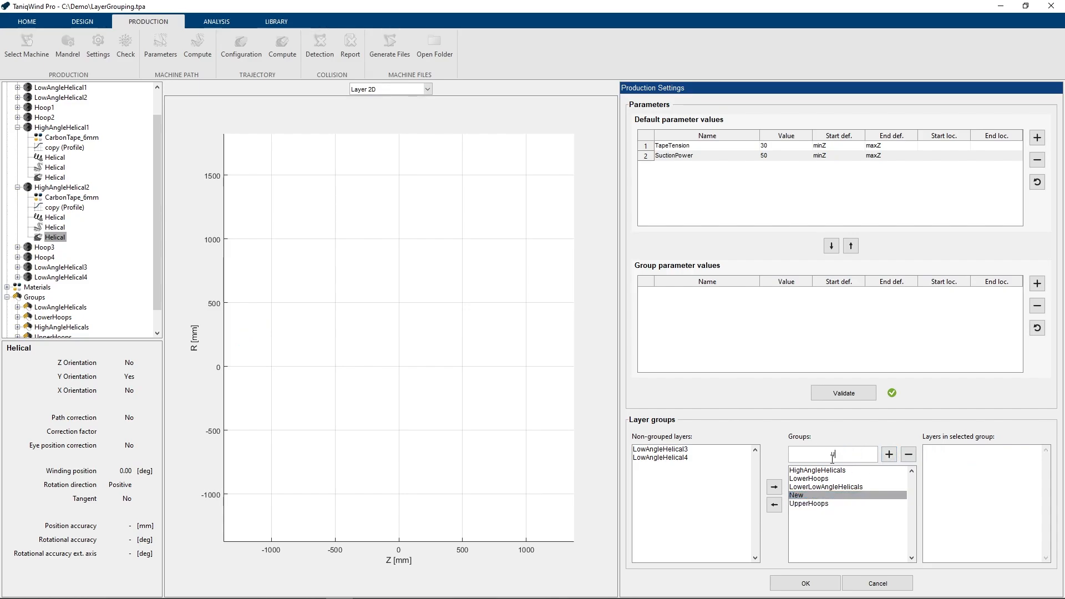
text(UpperLowA)
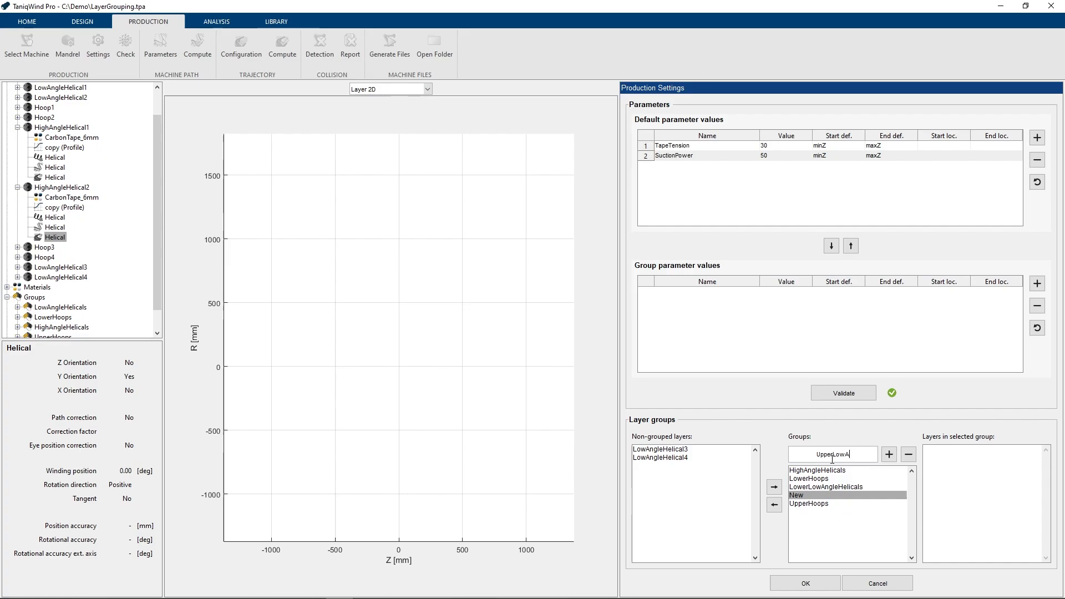
text(ngleHelicals)
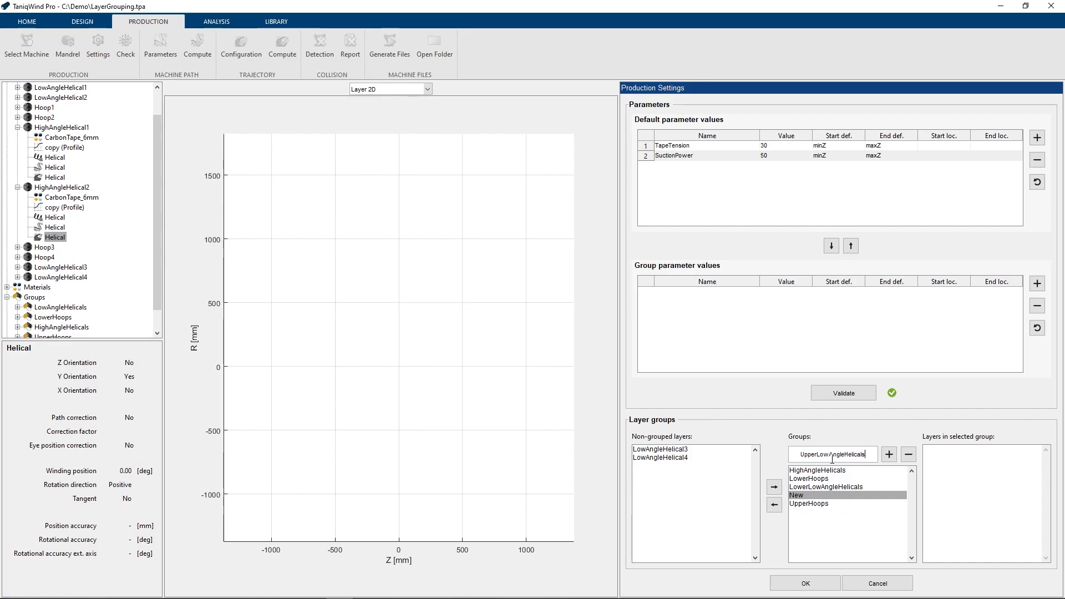
key(Return)
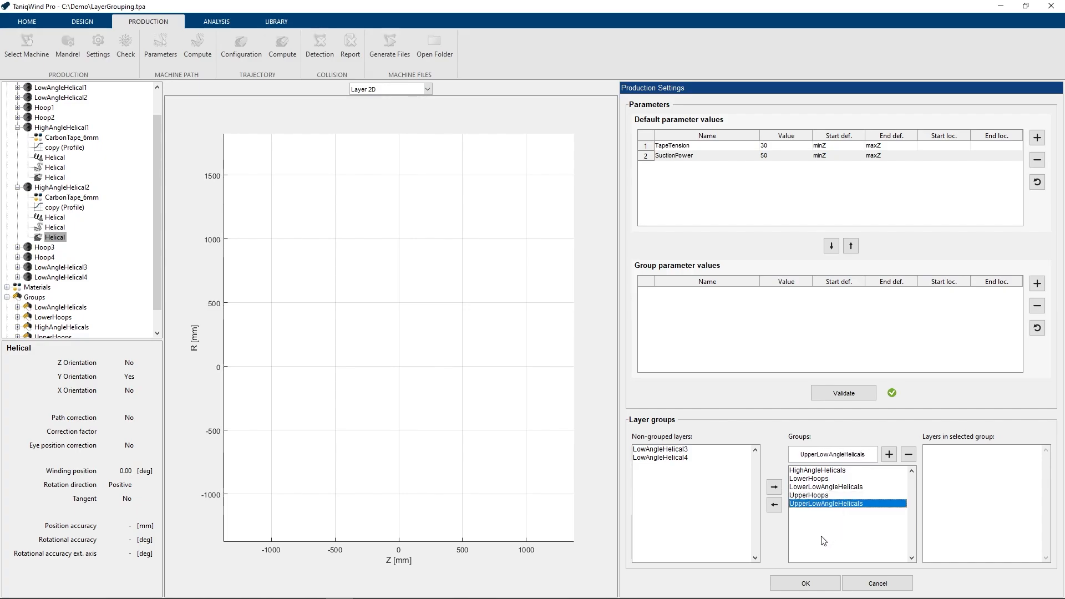
Assign the non-grouped layers LowAngleHelical3 and LowAngleHelical4 to the UpperLowAngleHelicals group and accept the production settings.
click(683, 451)
shift+click(683, 457)
click(774, 487)
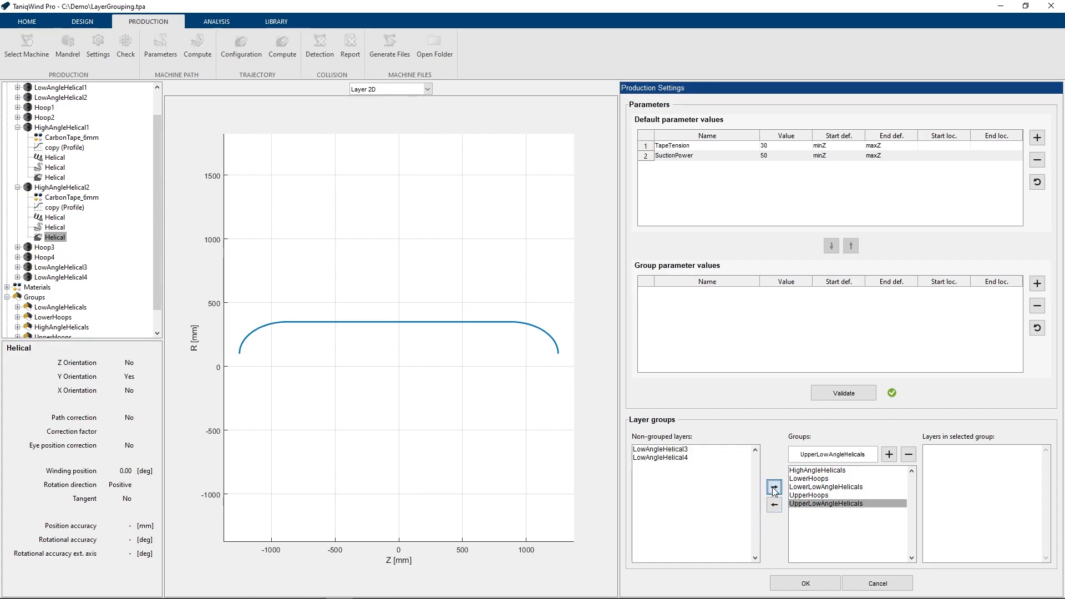
click(820, 545)
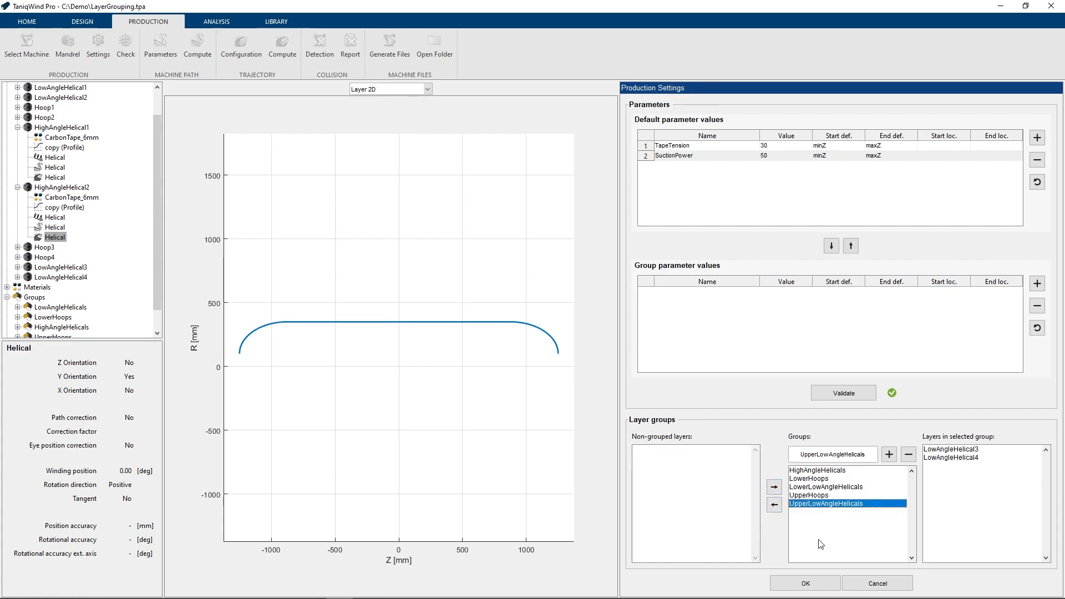
click(823, 584)
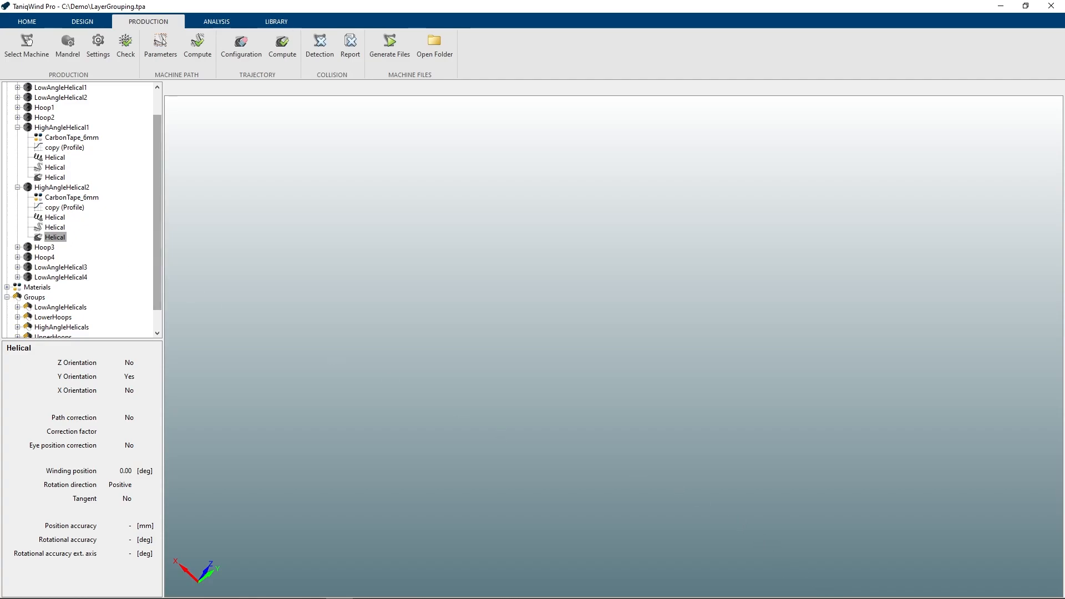
Display the LowAngleHelical1 layer, collapse HighAngleHelical1 and HighAngleHelical2 in the product tree, and select the Groups node.
drag(157, 211, 157, 183)
click(44, 116)
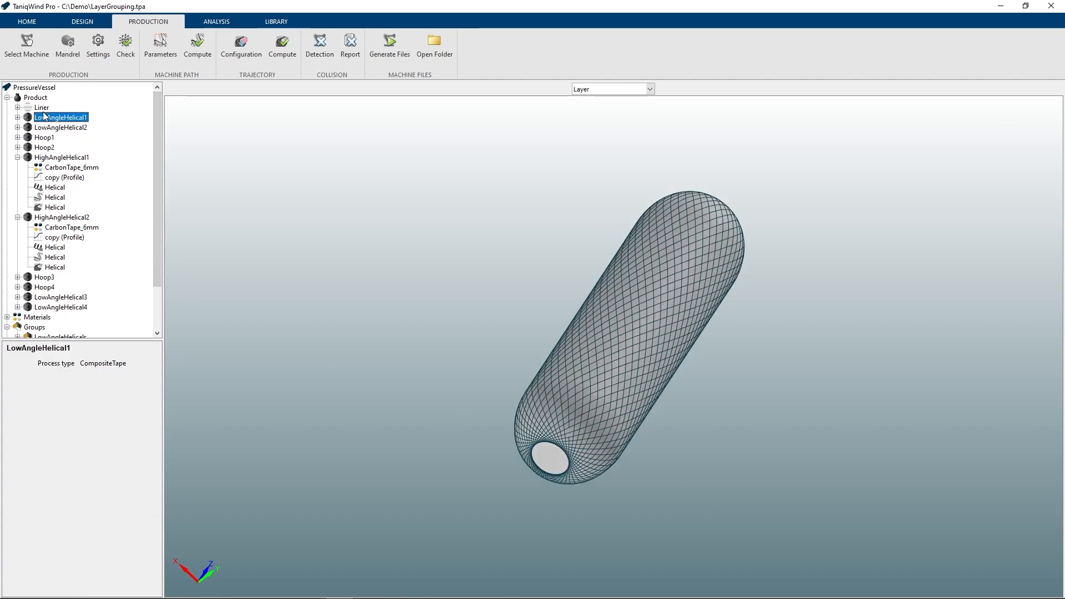
double_click(53, 157)
double_click(54, 167)
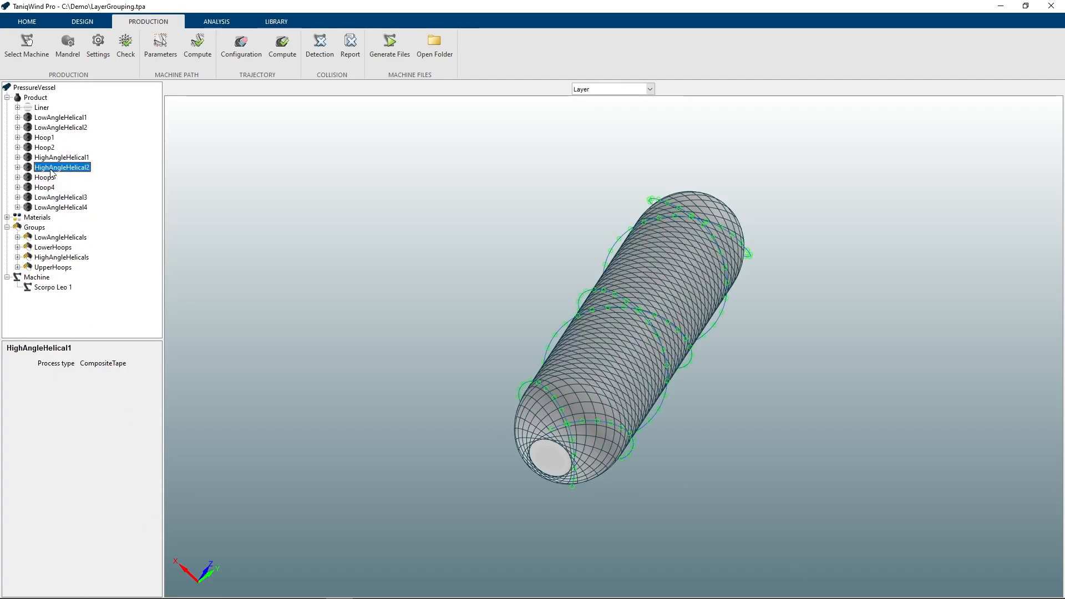
click(37, 228)
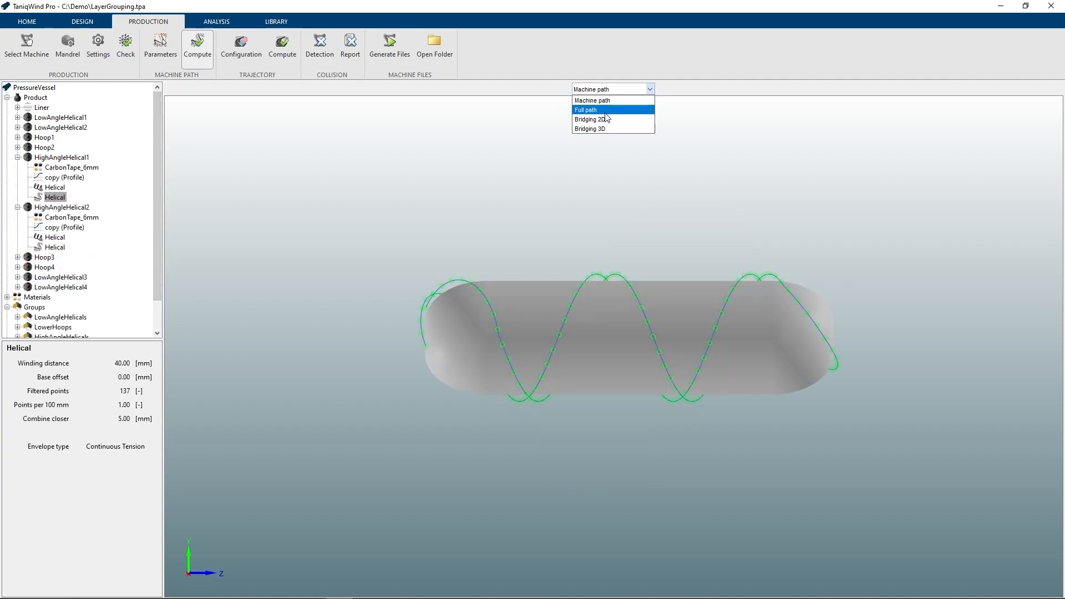
Display the helical machine path of HighAngleHelical1 as a full path and inspect it at an angle.
click(605, 111)
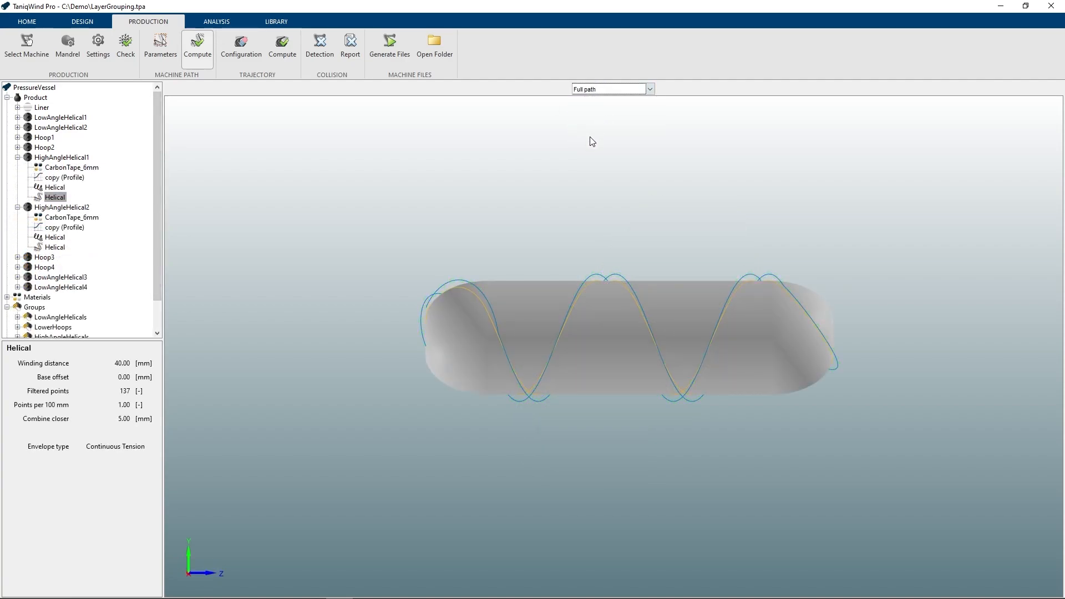
middle_drag(494, 224, 513, 240)
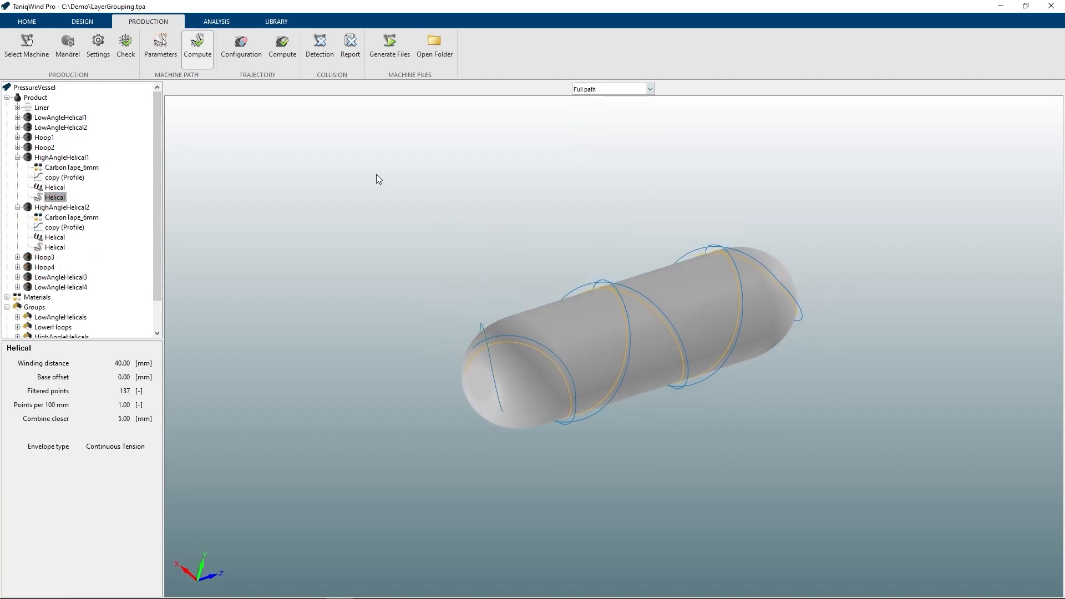
Accept the robot winding configuration for the HighAngleHelicals group and compute the trajectories of its layers.
scroll(157, 222, down, 1)
click(61, 306)
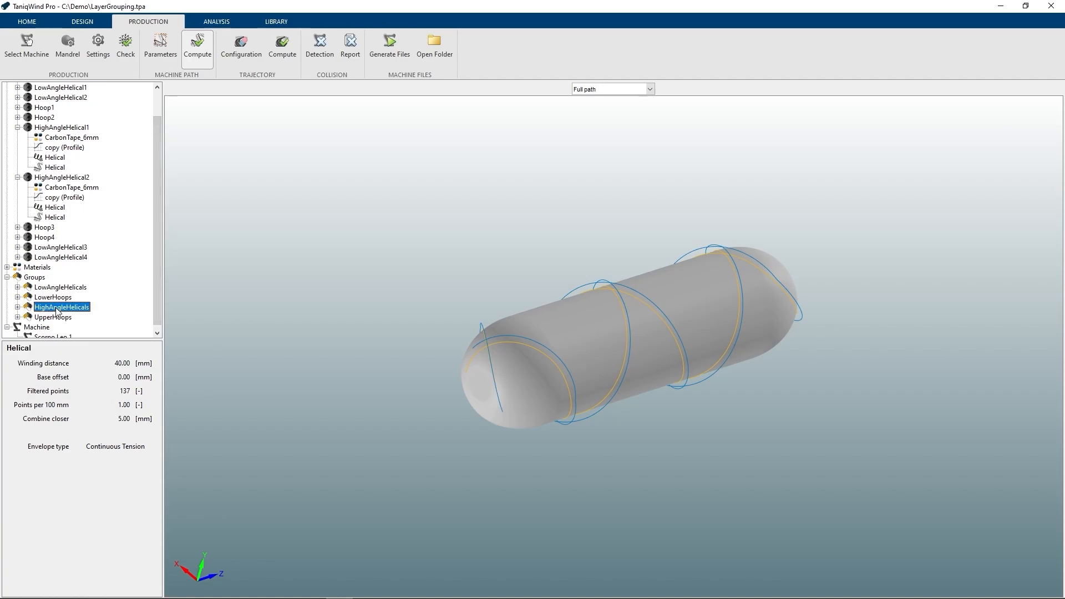
click(244, 52)
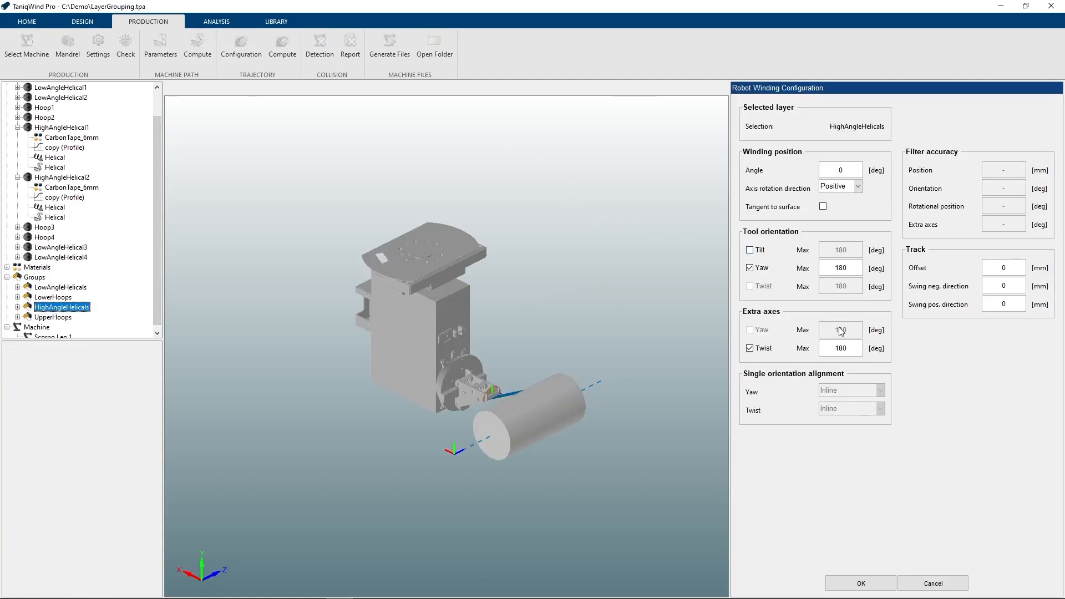
click(847, 582)
click(283, 47)
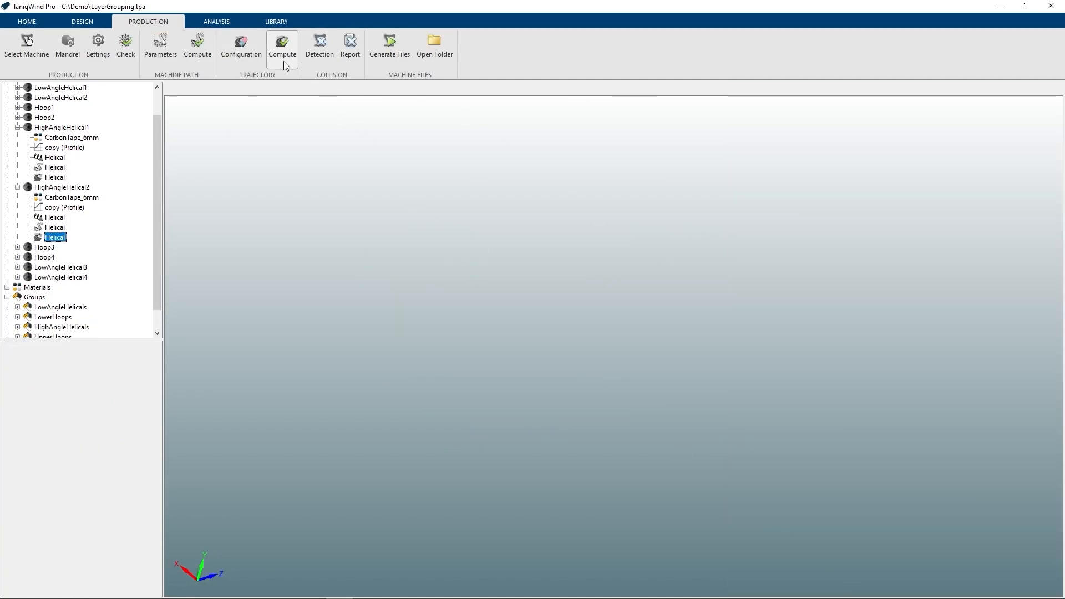